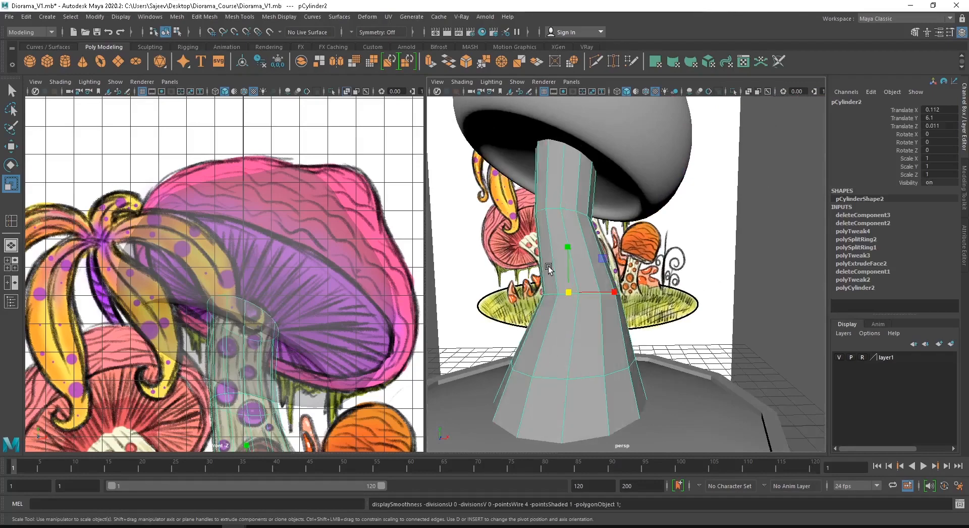
Step: Scale the two lower front edges on the left side of the stalk's door area flat in X so they align vertically
{"action": "key", "text": "shift+f"}
{"action": "left_click_drag", "start_coordinate": [597, 284], "coordinate": [587, 246], "text": "alt"}
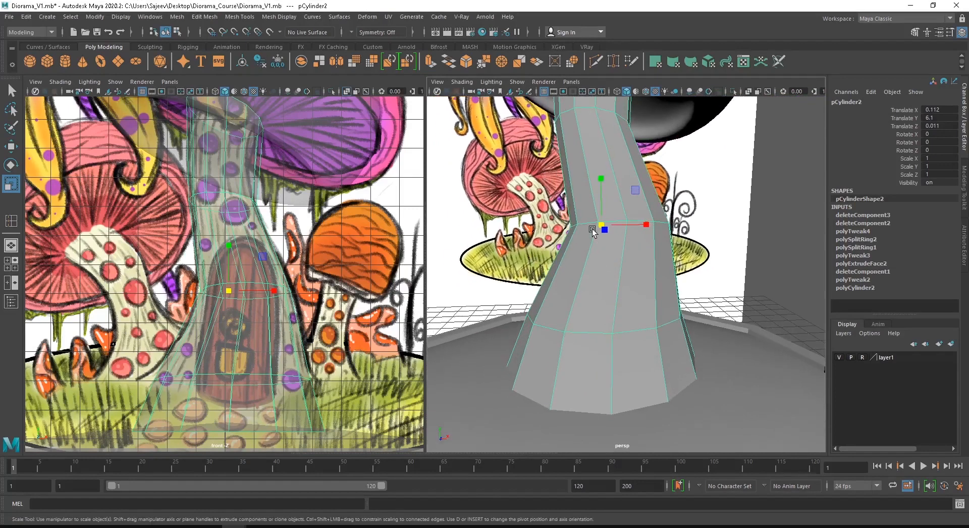
{"action": "right_click_drag", "start_coordinate": [590, 184], "coordinate": [544, 180]}
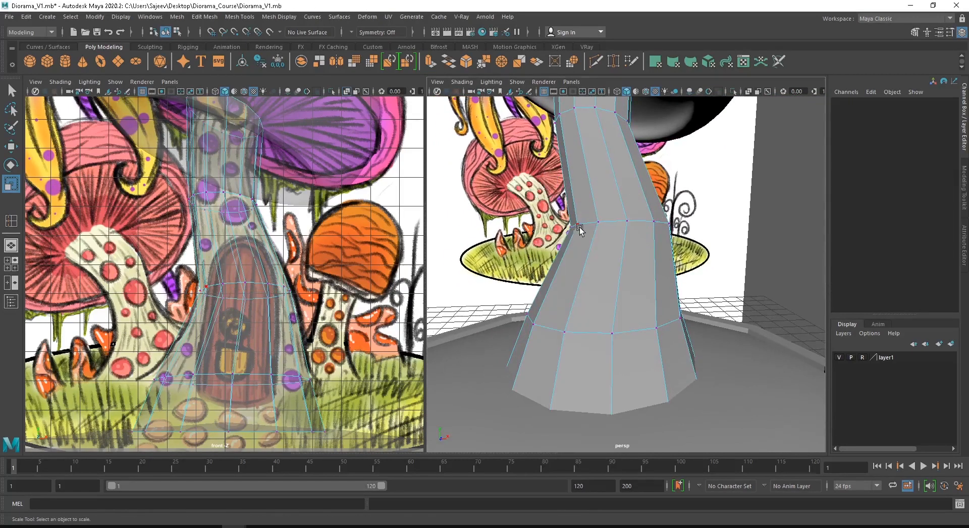
{"action": "scroll", "coordinate": [580, 227], "scroll_direction": "down", "scroll_amount": 3}
{"action": "left_click_drag", "start_coordinate": [580, 227], "coordinate": [612, 283], "text": "alt"}
{"action": "middle_click_drag", "start_coordinate": [601, 280], "coordinate": [600, 261], "text": "alt"}
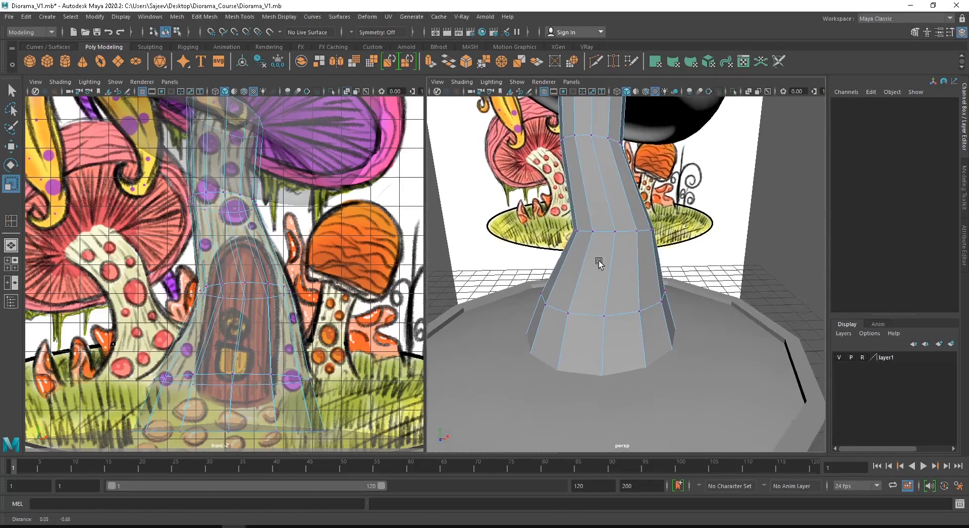
{"action": "scroll", "coordinate": [601, 264], "scroll_direction": "up", "scroll_amount": 2}
{"action": "right_click", "coordinate": [583, 232]}
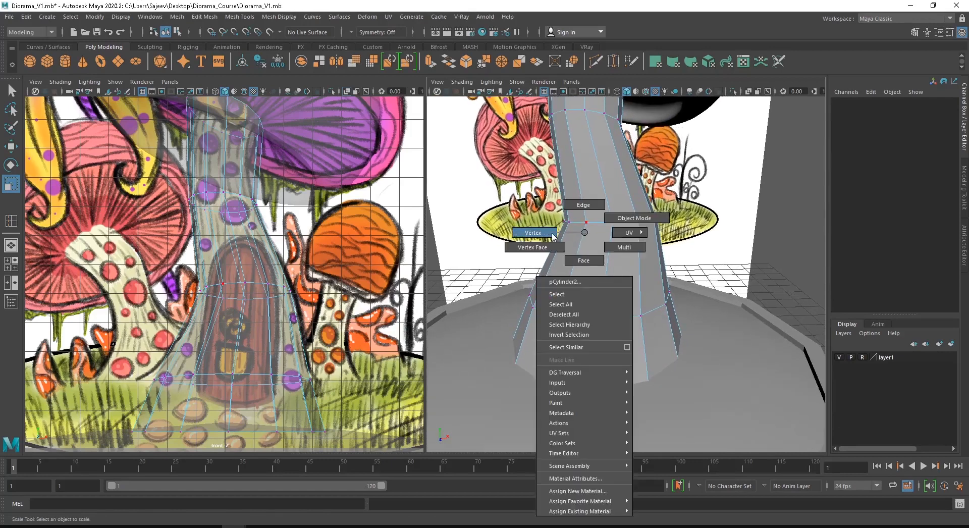
{"action": "left_click", "coordinate": [584, 205]}
{"action": "left_click", "coordinate": [574, 259]}
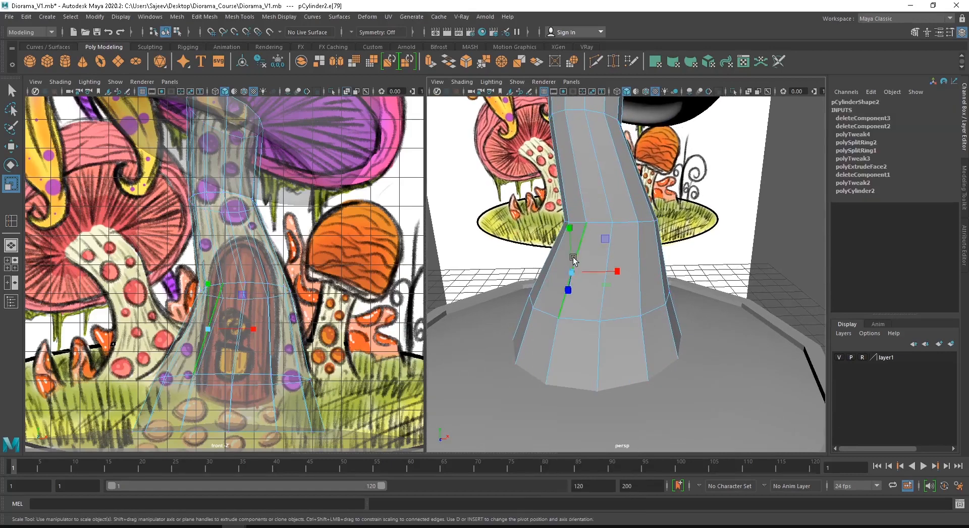
{"action": "left_click", "coordinate": [553, 348], "text": "shift"}
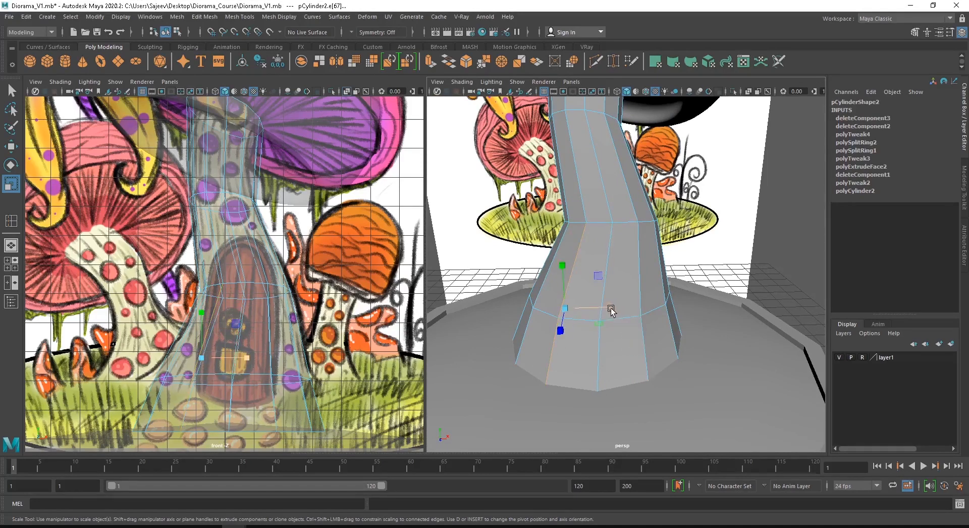
{"action": "left_click_drag", "start_coordinate": [611, 310], "coordinate": [571, 307]}
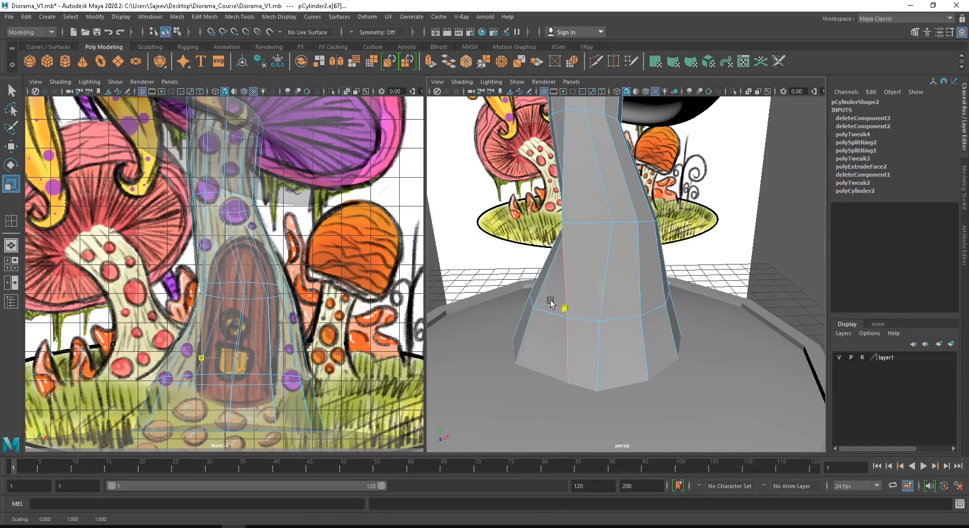
Step: Align the two lower edges on the right side of the door area vertically by scaling in X, and shift them slightly outward
{"action": "left_click", "coordinate": [636, 264]}
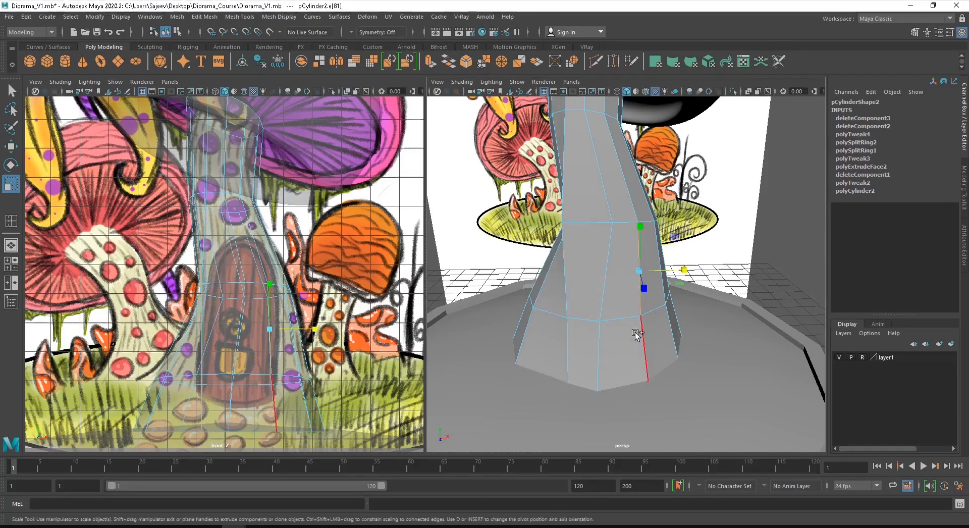
{"action": "left_click_drag", "start_coordinate": [689, 306], "coordinate": [612, 304]}
{"action": "key", "text": "w"}
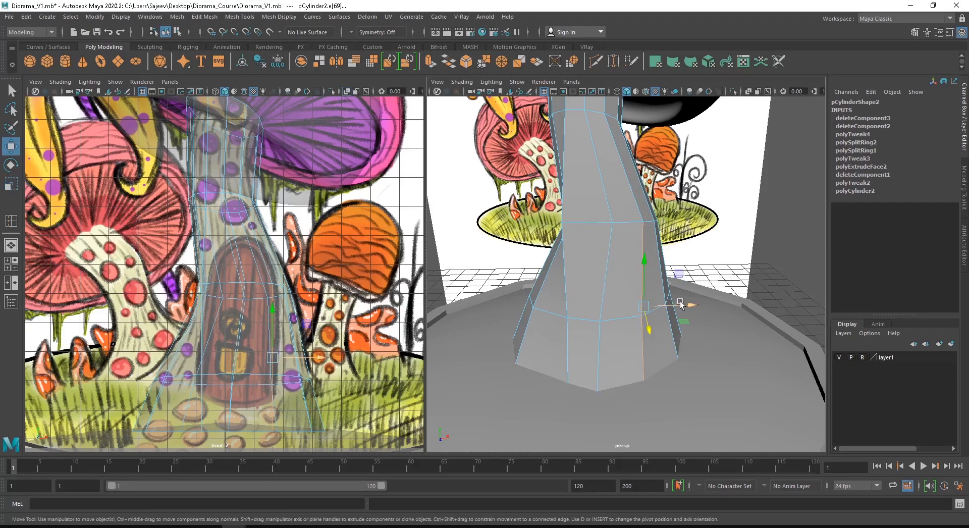
{"action": "left_click_drag", "start_coordinate": [689, 305], "coordinate": [694, 309]}
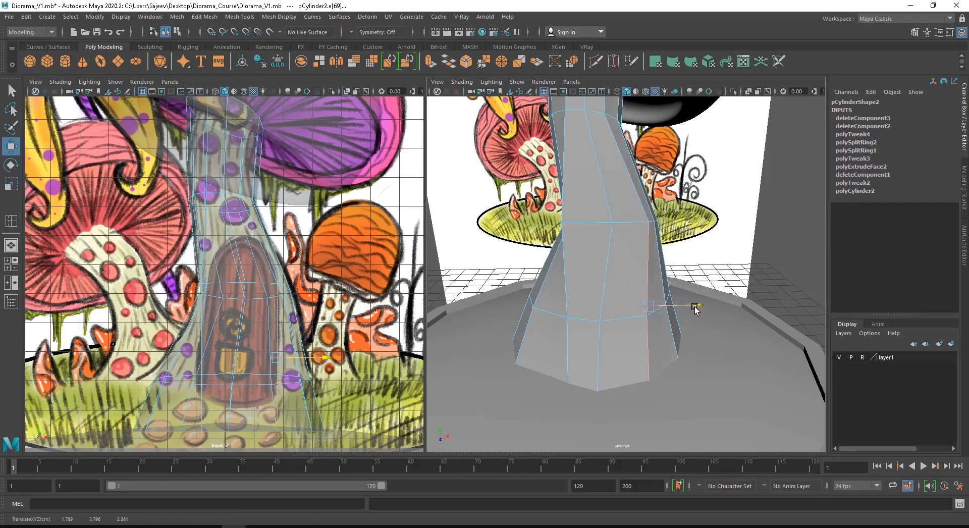
Step: Move the two aligned edges on the left side of the door area outward in X and return to object mode
{"action": "double_click", "coordinate": [565, 289]}
{"action": "left_click", "coordinate": [564, 301]}
{"action": "left_click", "coordinate": [566, 335], "text": "shift"}
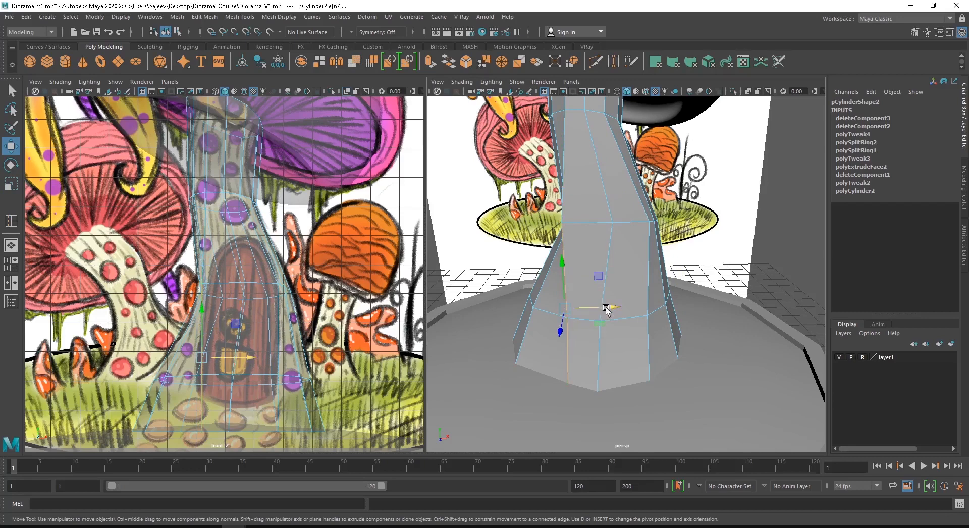
{"action": "left_click_drag", "start_coordinate": [608, 308], "coordinate": [597, 301]}
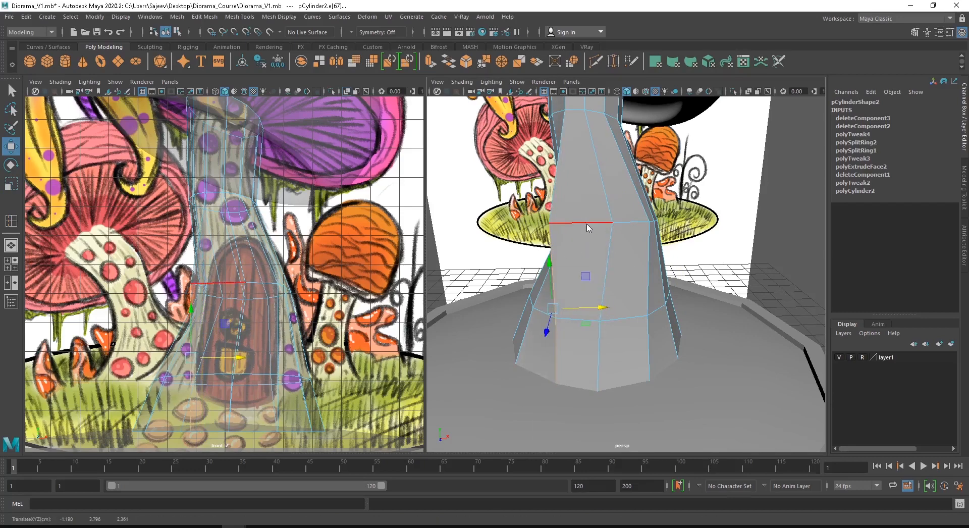
{"action": "right_click_drag", "start_coordinate": [580, 219], "coordinate": [626, 213]}
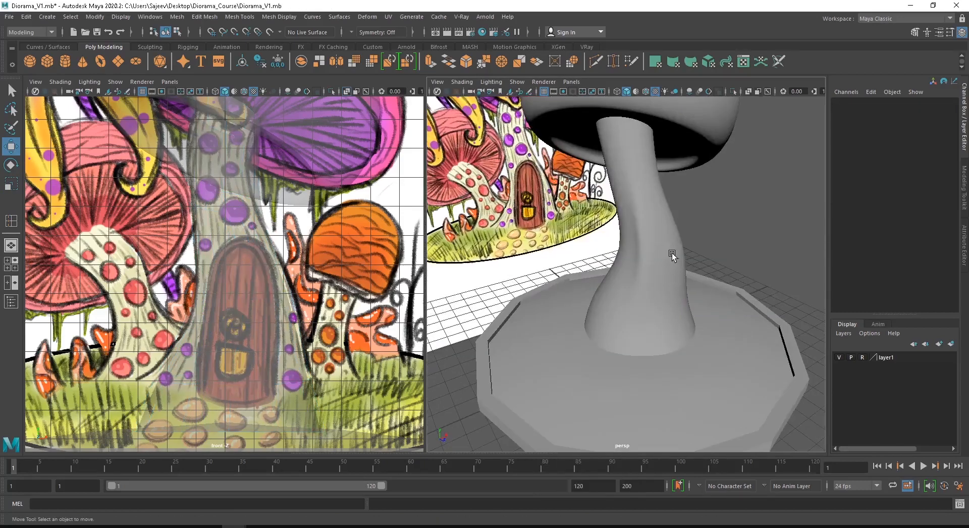
Step: Reposition individual vertices of the stalk's middle edge ring above the door area to even out its front shape
{"action": "left_click", "coordinate": [672, 256]}
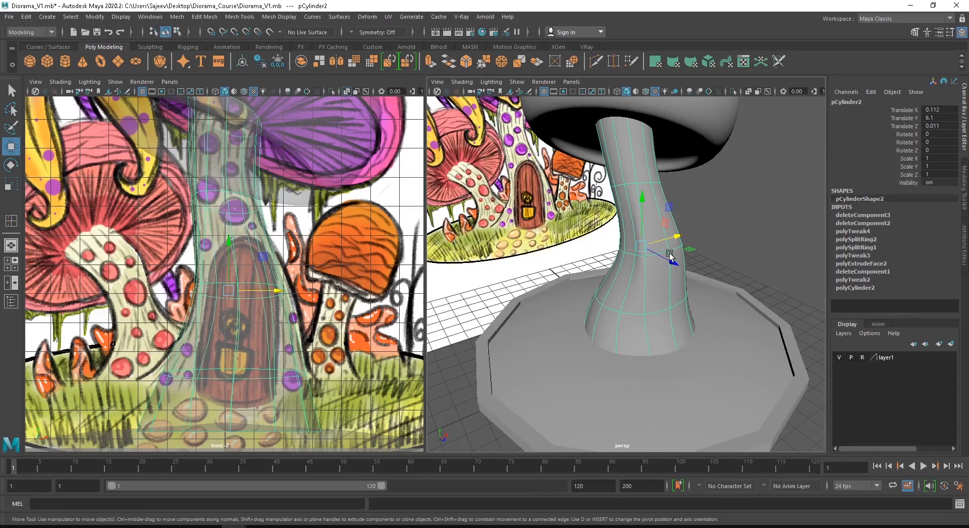
{"action": "scroll", "coordinate": [677, 263], "scroll_direction": "up", "scroll_amount": 5}
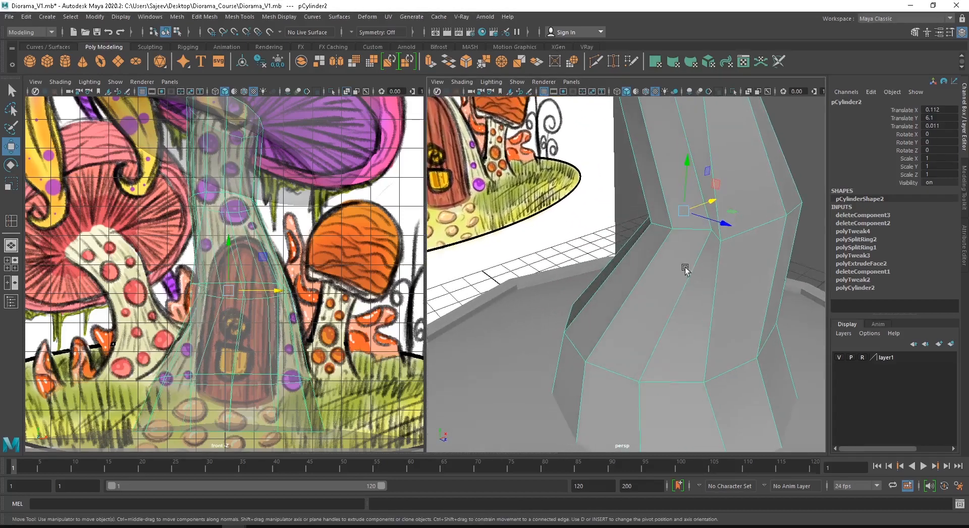
{"action": "right_click_drag", "start_coordinate": [757, 172], "coordinate": [690, 164]}
{"action": "left_click", "coordinate": [712, 229]}
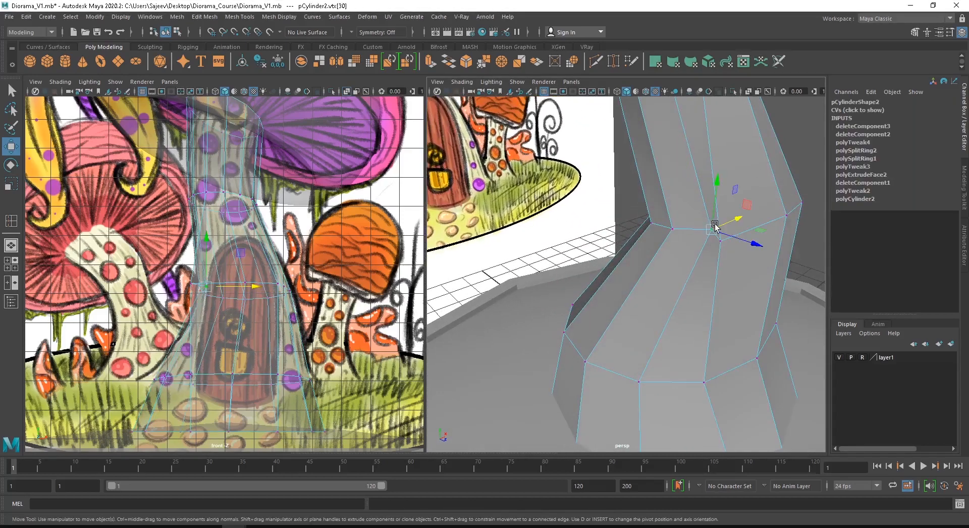
{"action": "left_click_drag", "start_coordinate": [715, 227], "coordinate": [659, 305], "text": "alt"}
{"action": "left_click", "coordinate": [691, 309]}
{"action": "left_click_drag", "start_coordinate": [726, 298], "coordinate": [608, 270], "text": "alt"}
{"action": "left_click", "coordinate": [711, 264]}
{"action": "left_click", "coordinate": [637, 231]}
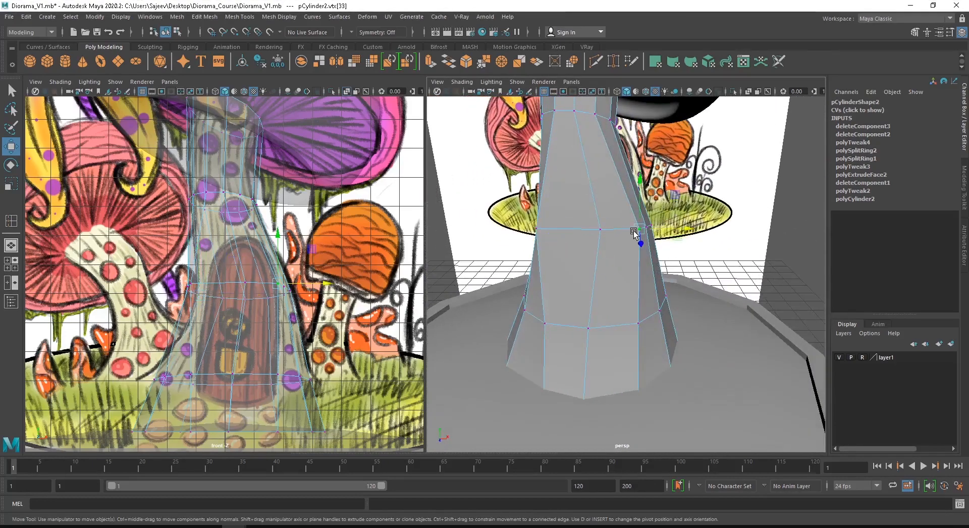
{"action": "left_click_drag", "start_coordinate": [634, 233], "coordinate": [704, 221], "text": "alt"}
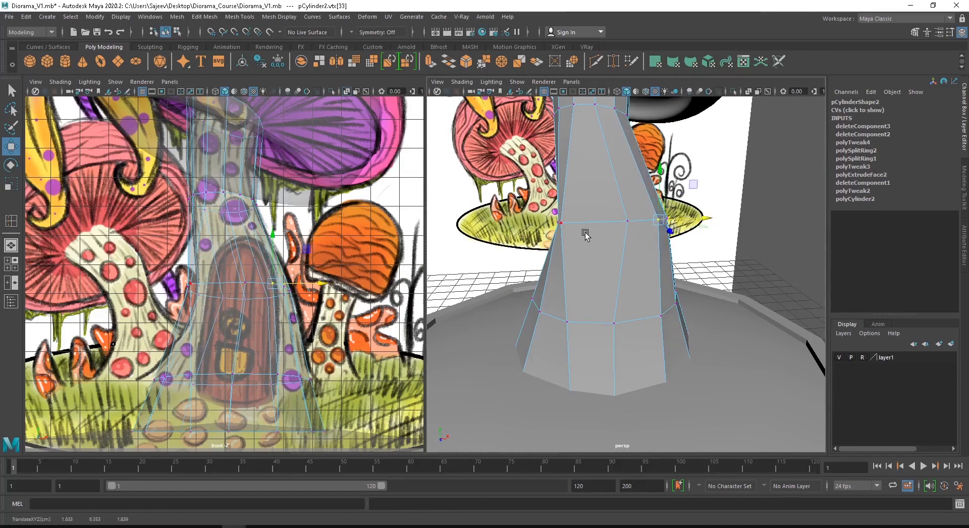
{"action": "left_click", "coordinate": [612, 223]}
{"action": "left_click_drag", "start_coordinate": [619, 223], "coordinate": [569, 240], "text": "alt"}
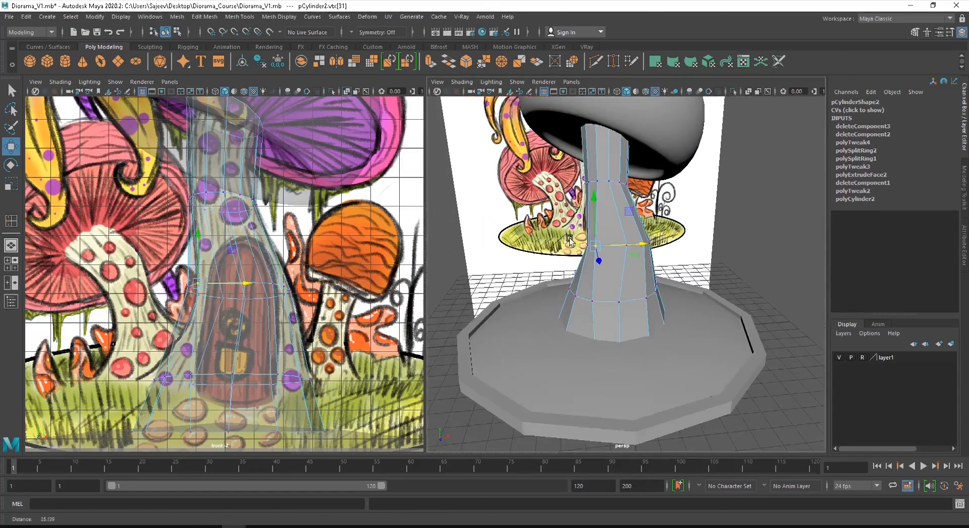
Step: Examine the stalk's shape from the front and side in smooth preview, and restore the unsmoothed display
{"action": "right_click_drag", "start_coordinate": [570, 240], "coordinate": [600, 270], "text": "alt"}
{"action": "left_click_drag", "start_coordinate": [600, 270], "coordinate": [636, 273], "text": "alt"}
{"action": "right_click_drag", "start_coordinate": [636, 273], "coordinate": [691, 238]}
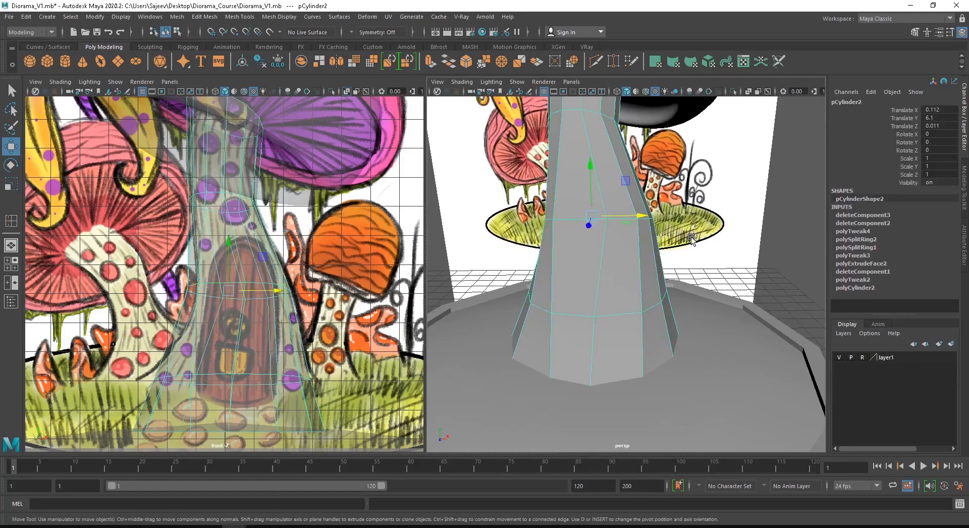
{"action": "key", "text": "3"}
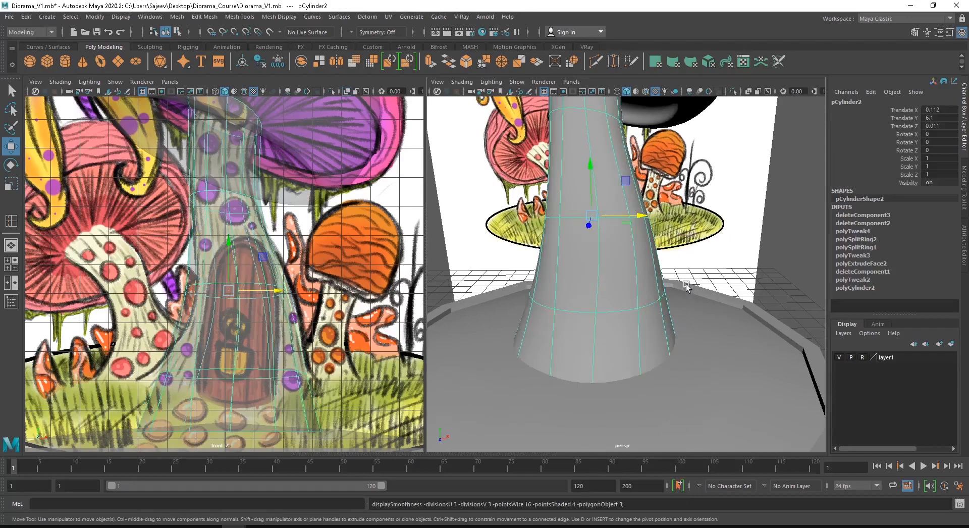
{"action": "scroll", "coordinate": [687, 289], "scroll_direction": "down", "scroll_amount": 5}
{"action": "left_click", "coordinate": [768, 267]}
{"action": "left_click_drag", "start_coordinate": [767, 267], "coordinate": [524, 299], "text": "alt"}
{"action": "left_click", "coordinate": [642, 284]}
{"action": "key", "text": "1"}
{"action": "scroll", "coordinate": [634, 303], "scroll_direction": "up", "scroll_amount": 3}
{"action": "middle_click_drag", "start_coordinate": [553, 305], "coordinate": [671, 324], "text": "alt"}
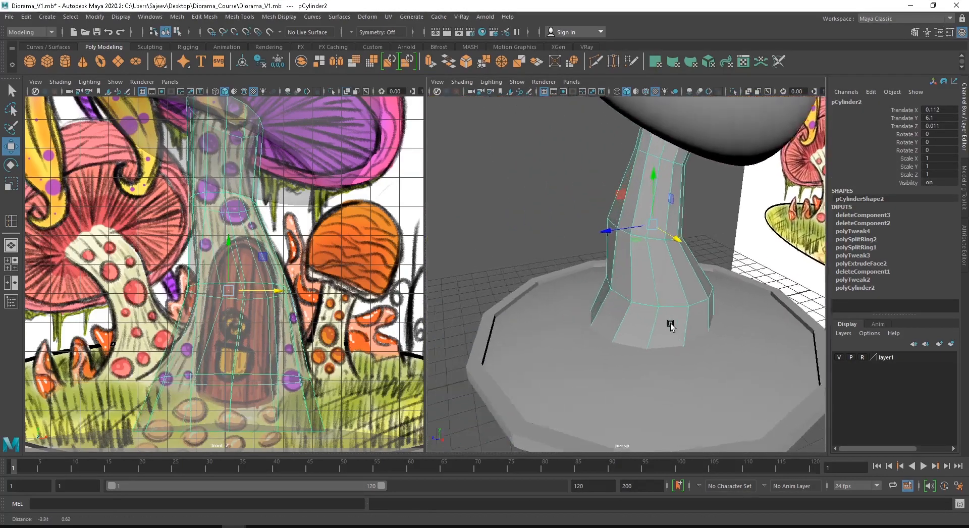
Step: Select the four lower front faces of the stalk where the door sits and scale them flat in Z
{"action": "scroll", "coordinate": [671, 324], "scroll_direction": "up", "scroll_amount": 4}
{"action": "right_click_drag", "start_coordinate": [641, 232], "coordinate": [637, 259]}
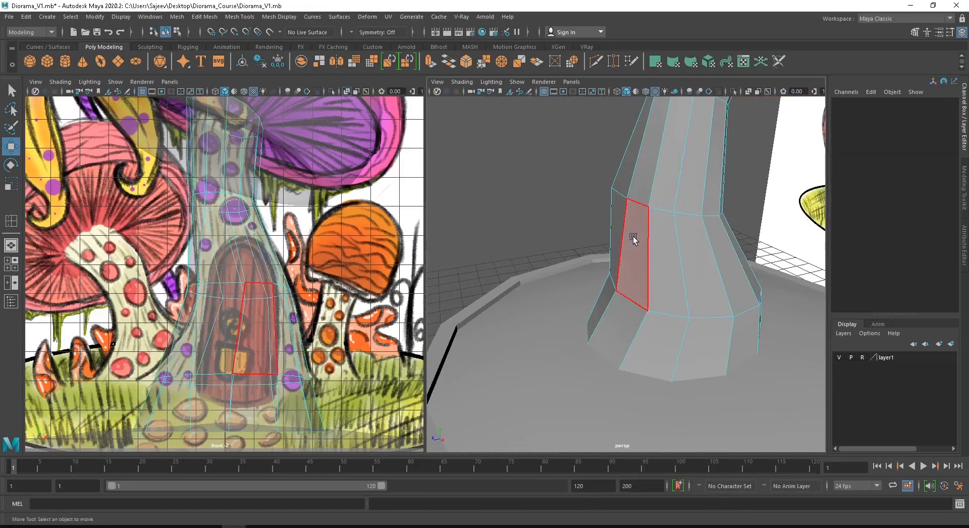
{"action": "left_click", "coordinate": [634, 240]}
{"action": "left_click", "coordinate": [617, 311], "text": "shift"}
{"action": "left_click", "coordinate": [600, 308], "text": "shift"}
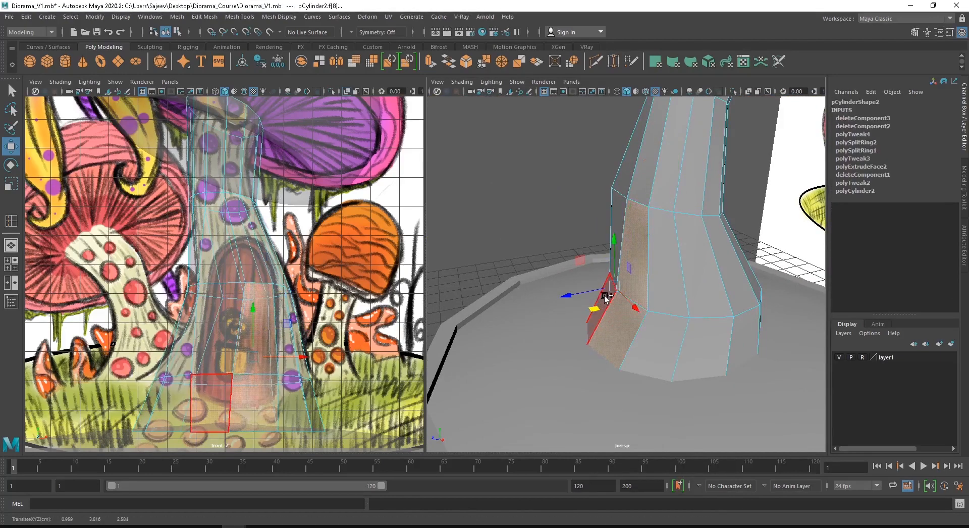
{"action": "left_click", "coordinate": [603, 300], "text": "shift"}
{"action": "left_click", "coordinate": [619, 232], "text": "shift"}
{"action": "mouse_move", "coordinate": [558, 270]}
{"action": "left_mouse_down", "text": "alt"}
{"action": "mouse_move", "coordinate": [668, 269]}
{"action": "mouse_move", "coordinate": [744, 216]}
{"action": "mouse_move", "coordinate": [655, 259]}
{"action": "mouse_move", "coordinate": [544, 280]}
{"action": "left_mouse_up", "text": "alt"}
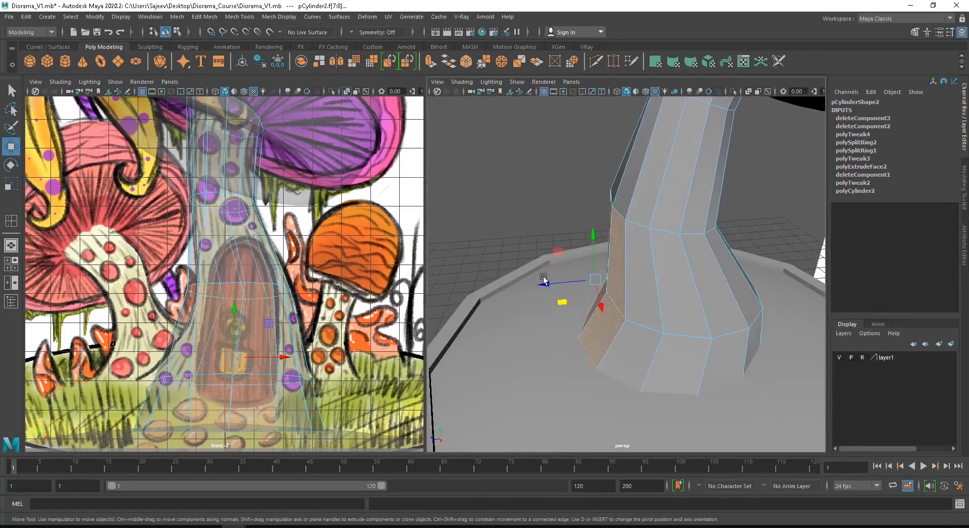
{"action": "key", "text": "r"}
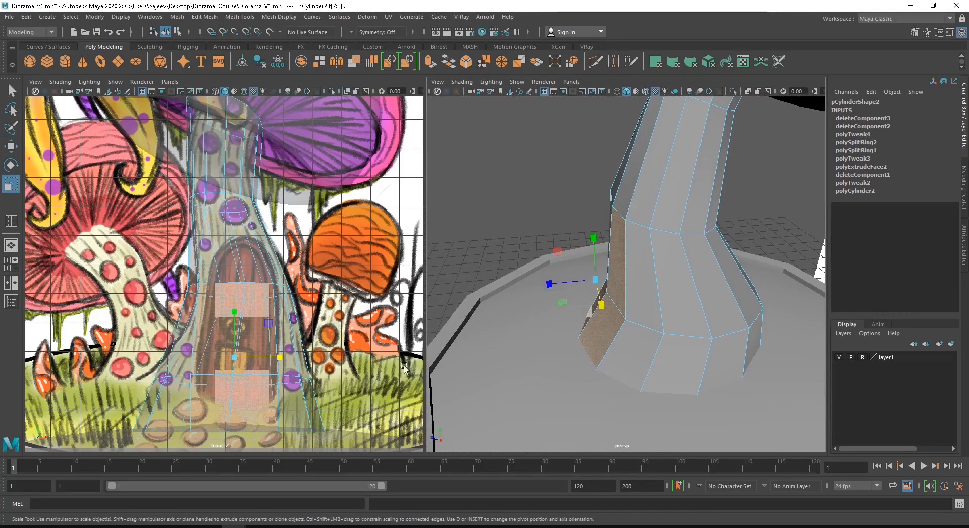
{"action": "left_click_drag", "start_coordinate": [549, 286], "coordinate": [786, 271]}
Step: Move the flattened door faces along the Z axis to adjust their depth on the stalk
{"action": "key", "text": "w"}
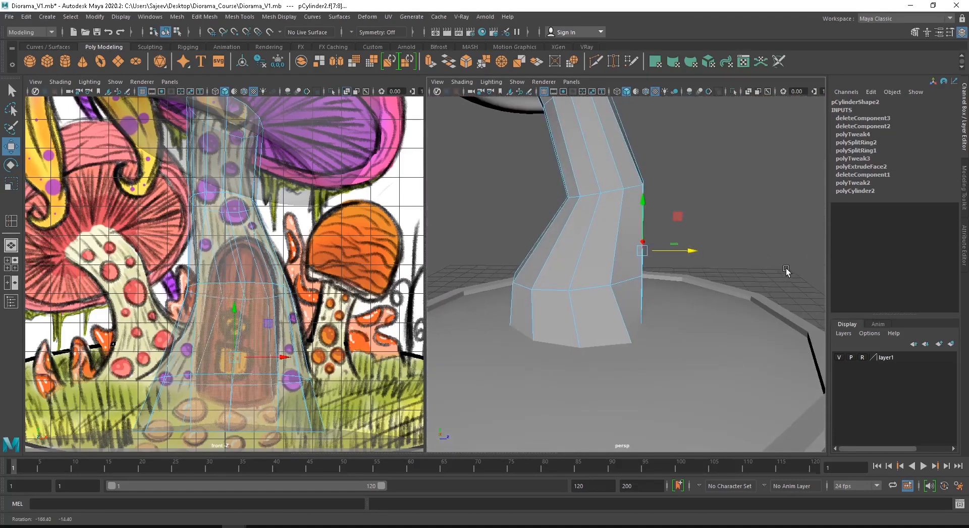
{"action": "left_click_drag", "start_coordinate": [686, 251], "coordinate": [641, 253]}
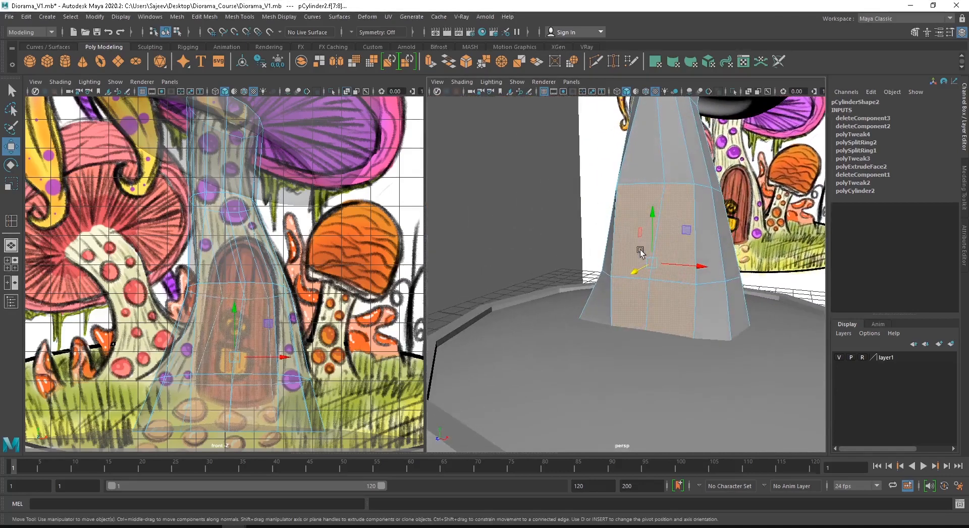
{"action": "middle_click_drag", "start_coordinate": [646, 255], "coordinate": [615, 280], "text": "alt"}
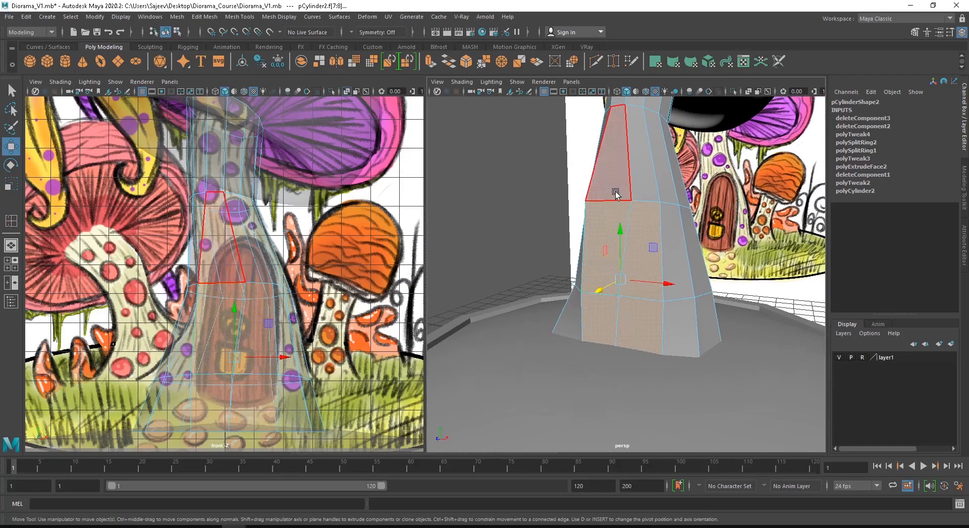
Step: Examine the stalk with its flattened front from several angles in smooth preview, and restore the unsmoothed display
{"action": "right_click_drag", "start_coordinate": [614, 191], "coordinate": [657, 179]}
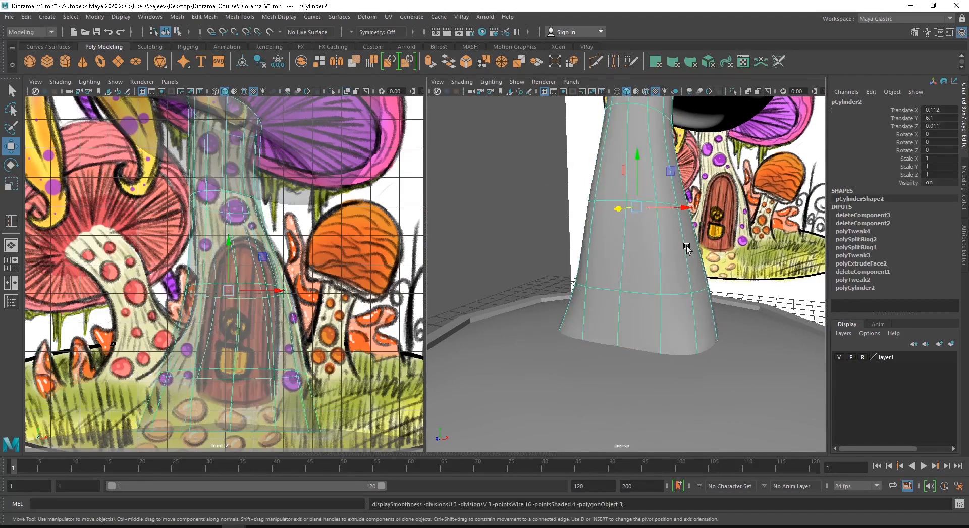
{"action": "left_click_drag", "start_coordinate": [655, 267], "coordinate": [566, 287], "text": "alt"}
{"action": "right_click_drag", "start_coordinate": [566, 287], "coordinate": [430, 275], "text": "alt"}
{"action": "middle_click_drag", "start_coordinate": [605, 268], "coordinate": [599, 285], "text": "alt"}
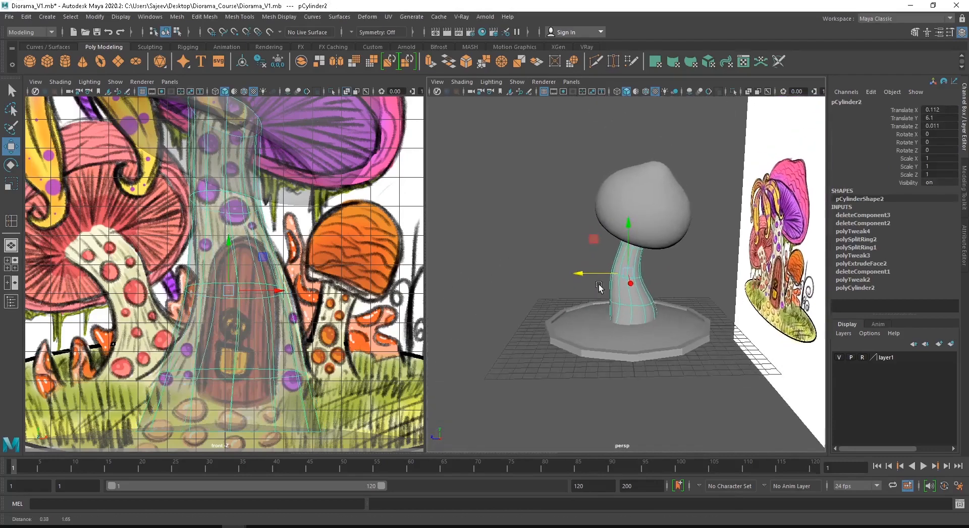
{"action": "right_click_drag", "start_coordinate": [599, 285], "coordinate": [667, 293], "text": "alt"}
{"action": "left_click_drag", "start_coordinate": [606, 323], "coordinate": [808, 319], "text": "alt"}
{"action": "right_click_drag", "start_coordinate": [621, 318], "coordinate": [695, 319], "text": "alt"}
{"action": "left_click_drag", "start_coordinate": [695, 319], "coordinate": [581, 322], "text": "alt"}
{"action": "right_click_drag", "start_coordinate": [581, 322], "coordinate": [624, 327], "text": "alt"}
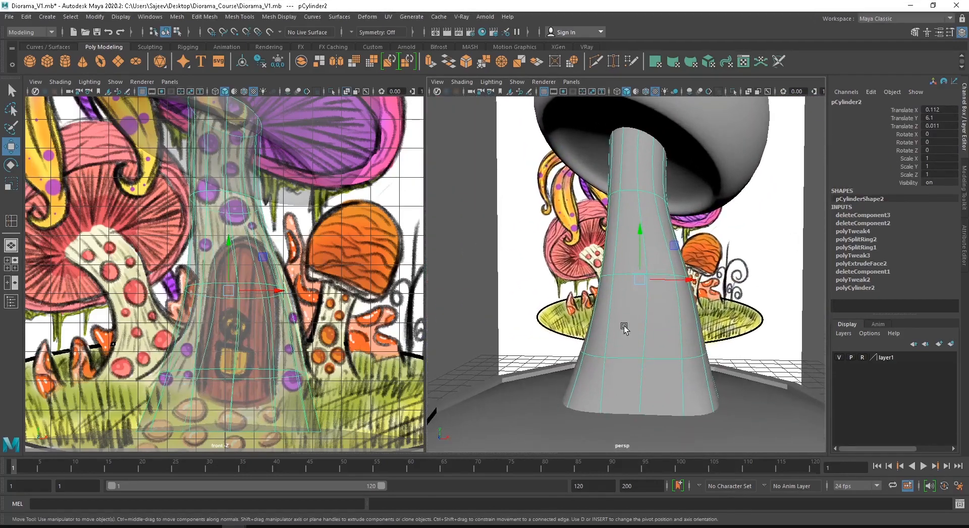
{"action": "key", "text": "1"}
Step: Shift the centre vertex at the upper edge of the flat door area slightly left along X
{"action": "right_click_drag", "start_coordinate": [606, 285], "coordinate": [629, 312], "text": "alt"}
{"action": "left_click_drag", "start_coordinate": [629, 311], "coordinate": [601, 303], "text": "alt"}
{"action": "right_click_drag", "start_coordinate": [601, 303], "coordinate": [620, 305], "text": "alt"}
{"action": "left_click_drag", "start_coordinate": [619, 305], "coordinate": [627, 319], "text": "alt"}
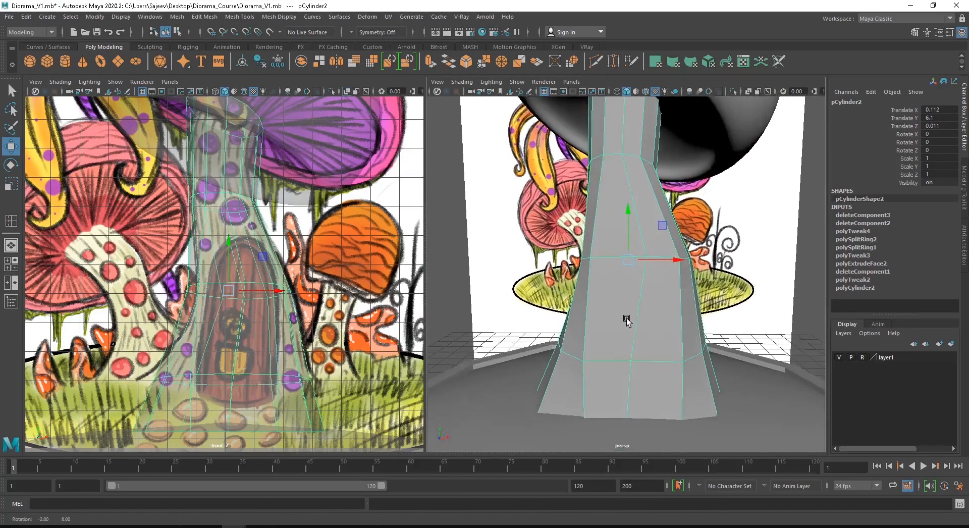
{"action": "right_click", "coordinate": [611, 229]}
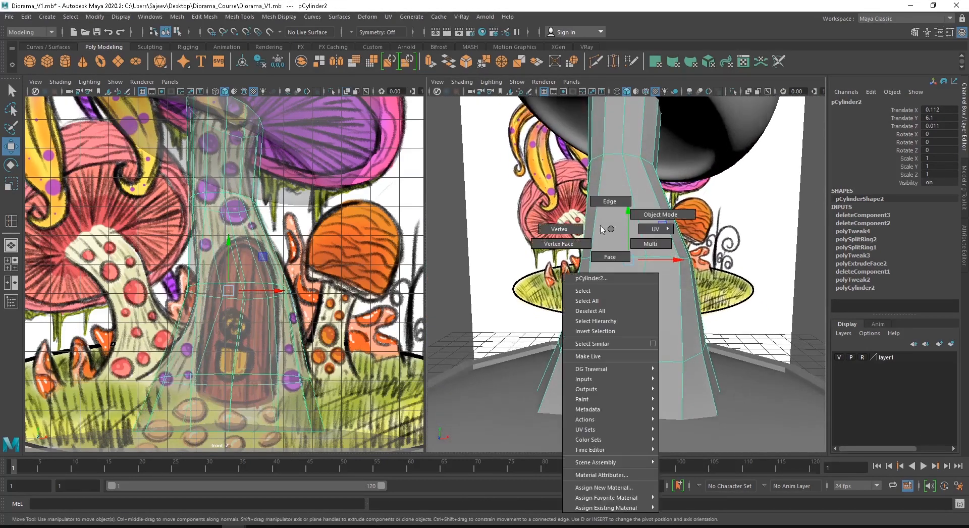
{"action": "left_click", "coordinate": [562, 219]}
{"action": "left_click", "coordinate": [642, 259]}
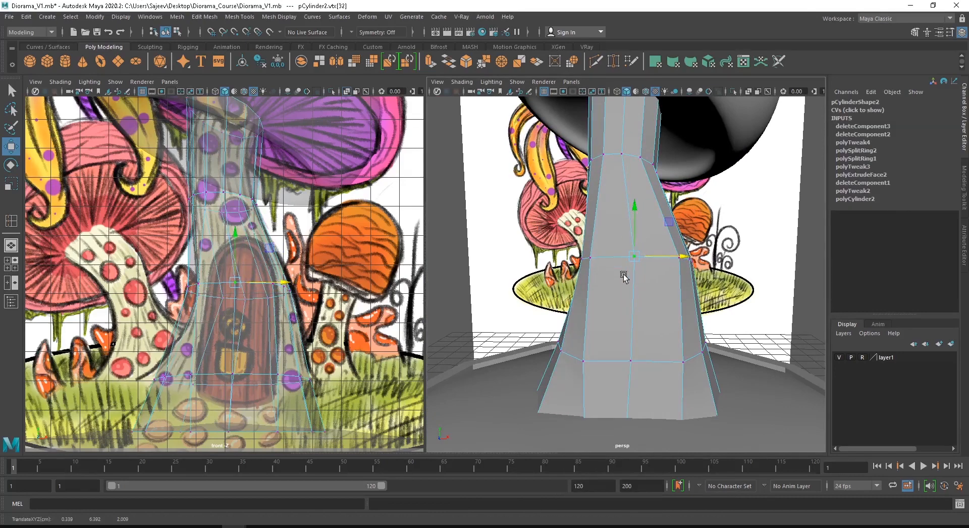
Step: Raise the centre vertex of the door area's upper edge and lower the two side vertices to form a pointed arch
{"action": "left_click_drag", "start_coordinate": [624, 277], "coordinate": [643, 268], "text": "alt"}
{"action": "left_click_drag", "start_coordinate": [638, 221], "coordinate": [640, 219]}
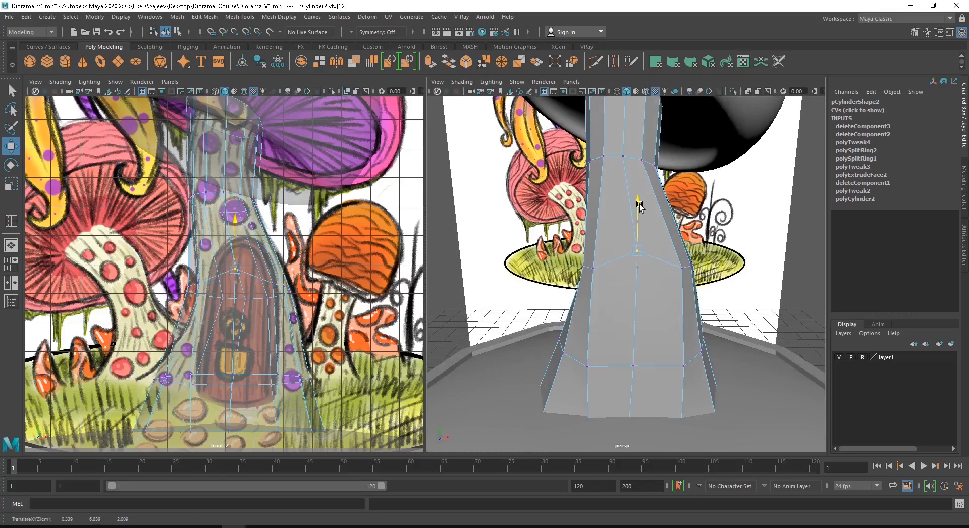
{"action": "left_click", "coordinate": [598, 268]}
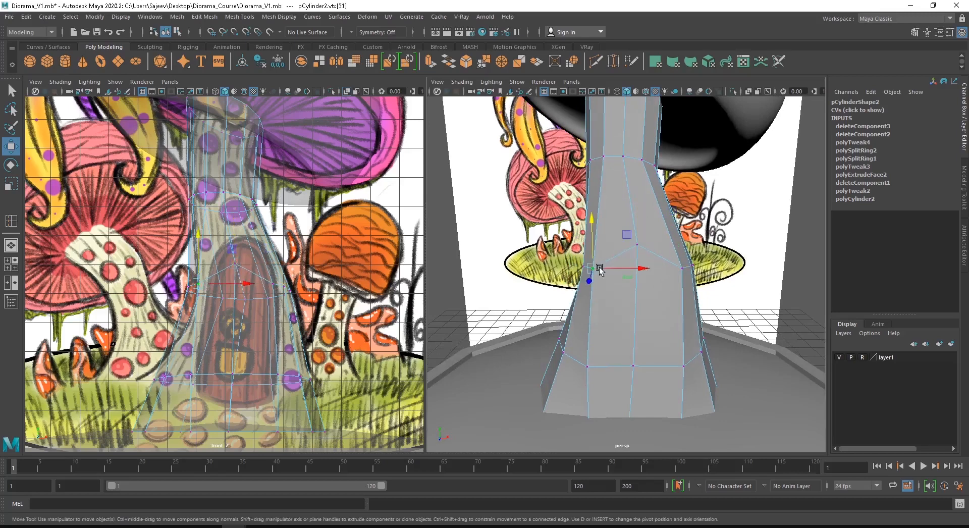
{"action": "left_click", "coordinate": [681, 272], "text": "shift"}
{"action": "left_click_drag", "start_coordinate": [636, 221], "coordinate": [637, 231]}
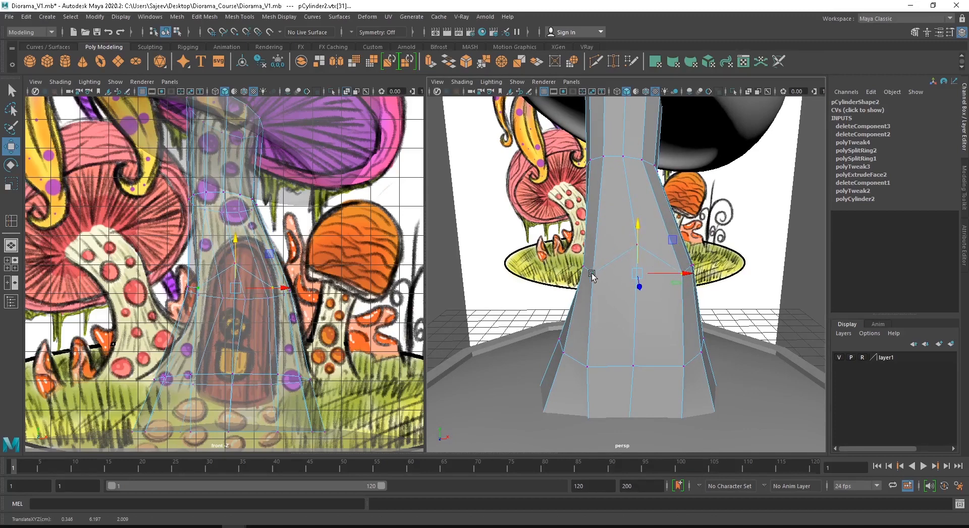
{"action": "left_click_drag", "start_coordinate": [613, 281], "coordinate": [608, 258], "text": "alt"}
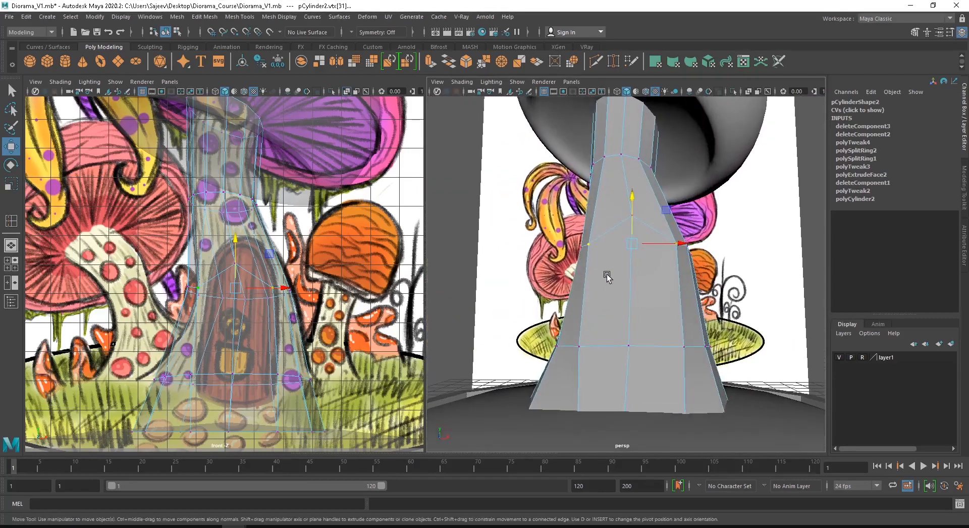
{"action": "right_click_drag", "start_coordinate": [607, 256], "coordinate": [682, 215]}
{"action": "key", "text": "3"}
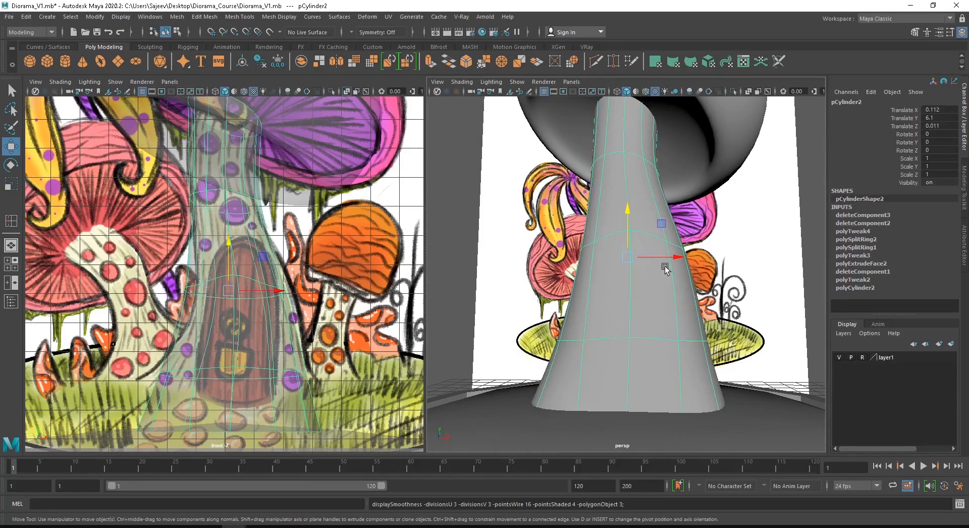
{"action": "key", "text": "1"}
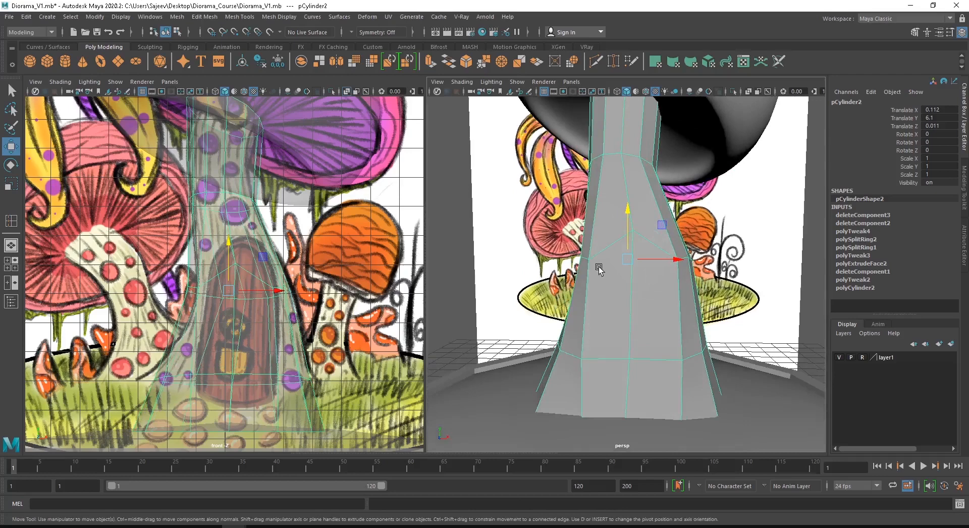
Step: Select the four front faces of the stalk that form the door area and extrude them
{"action": "right_click_drag", "start_coordinate": [601, 270], "coordinate": [599, 280]}
{"action": "left_click", "coordinate": [604, 297]}
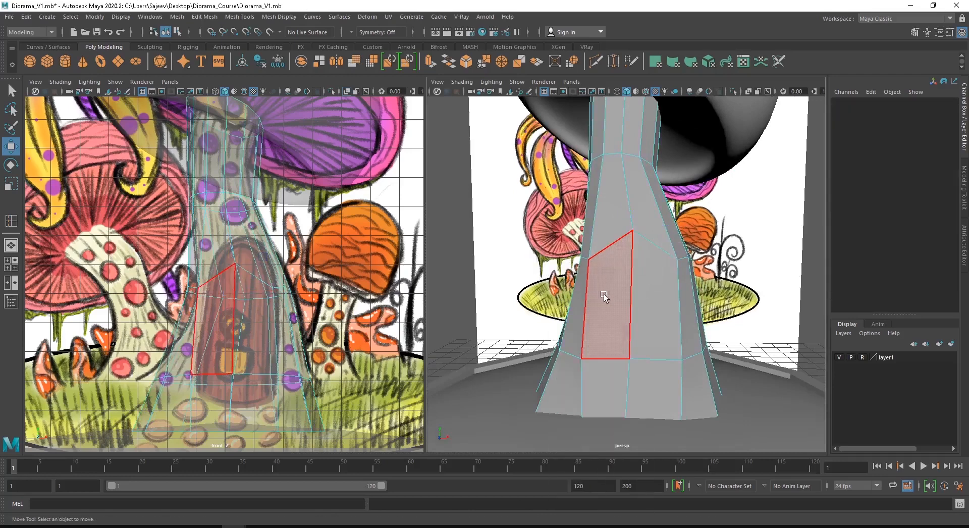
{"action": "left_click", "coordinate": [604, 297]}
{"action": "left_click", "coordinate": [603, 376], "text": "shift"}
{"action": "left_click", "coordinate": [644, 385], "text": "shift"}
{"action": "left_click", "coordinate": [651, 285], "text": "shift"}
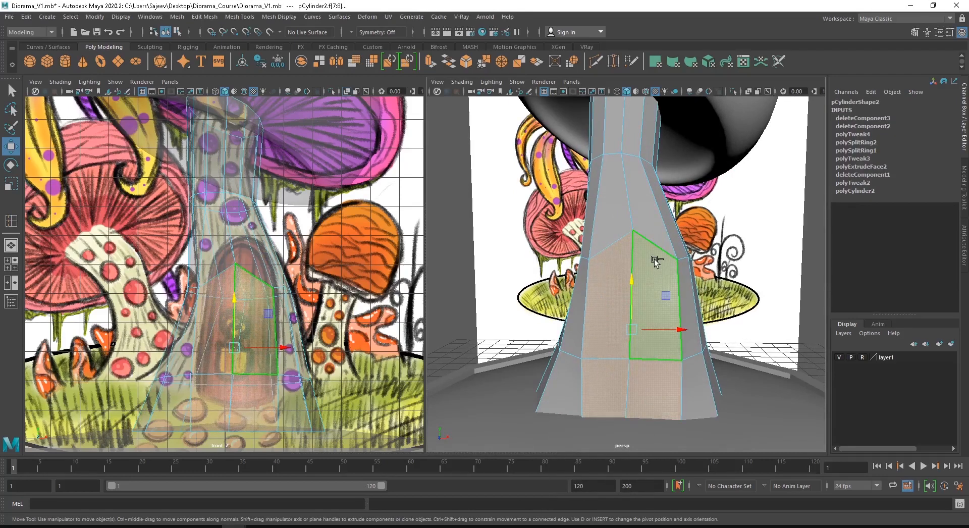
{"action": "right_click", "coordinate": [654, 260], "text": "shift"}
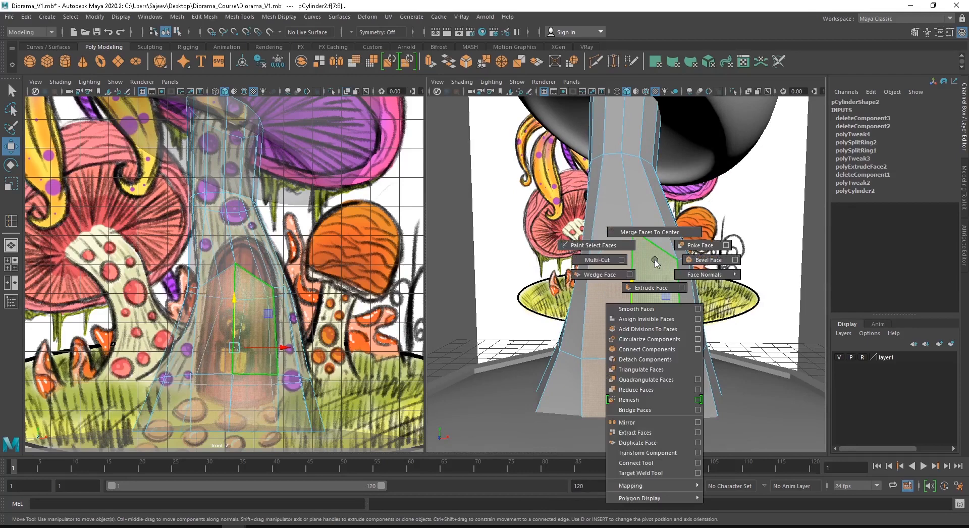
{"action": "right_click_drag", "start_coordinate": [652, 266], "coordinate": [649, 286], "text": "shift"}
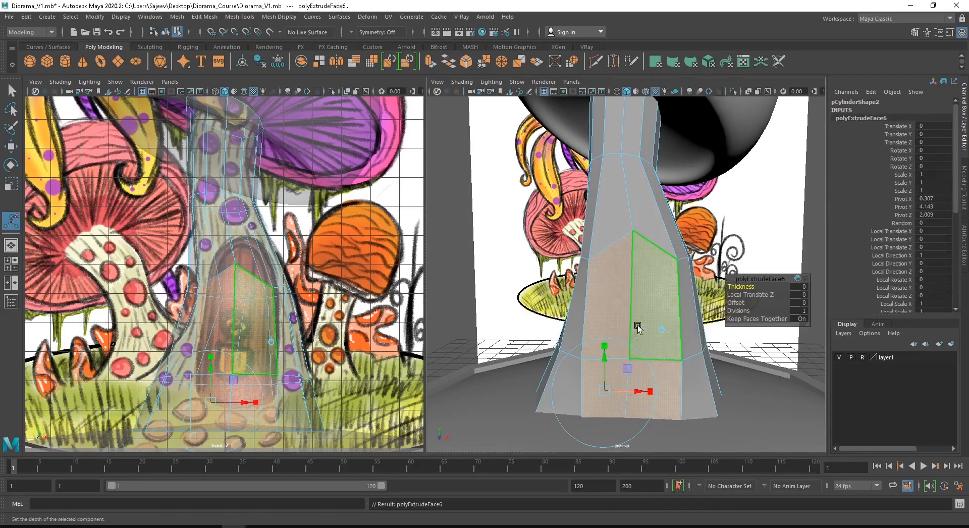
Step: Scale the extruded door faces inward to 0.85 overall, and narrow them further along X to 0.627
{"action": "left_click_drag", "start_coordinate": [638, 330], "coordinate": [607, 386], "text": "alt"}
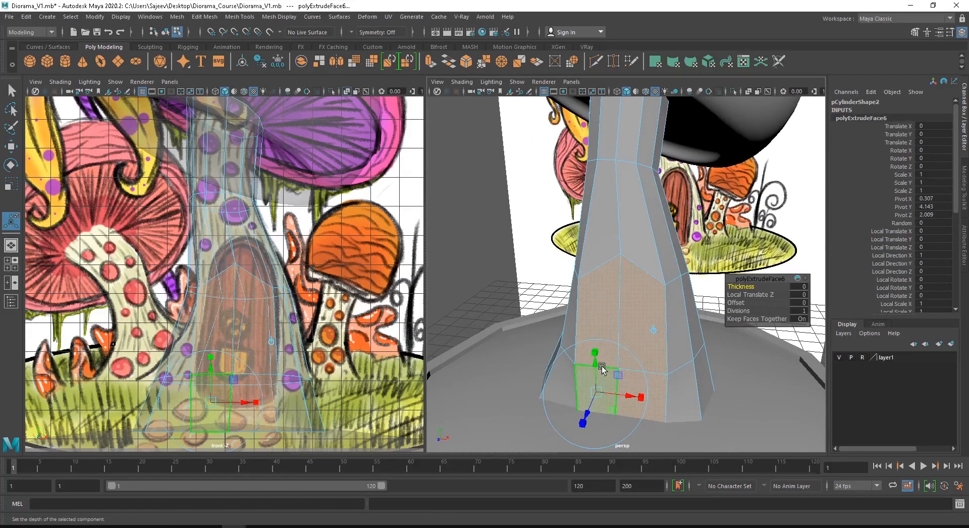
{"action": "left_click", "coordinate": [583, 427]}
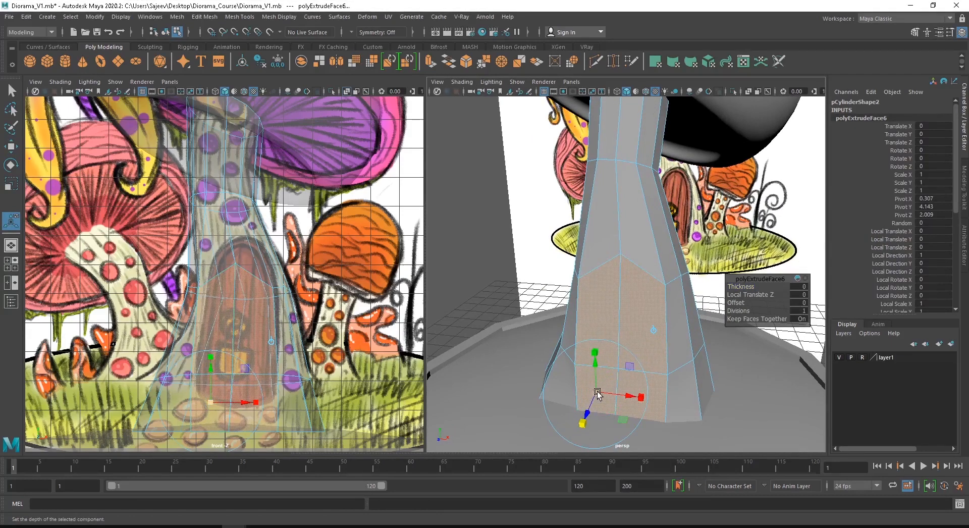
{"action": "left_click_drag", "start_coordinate": [598, 395], "coordinate": [621, 392]}
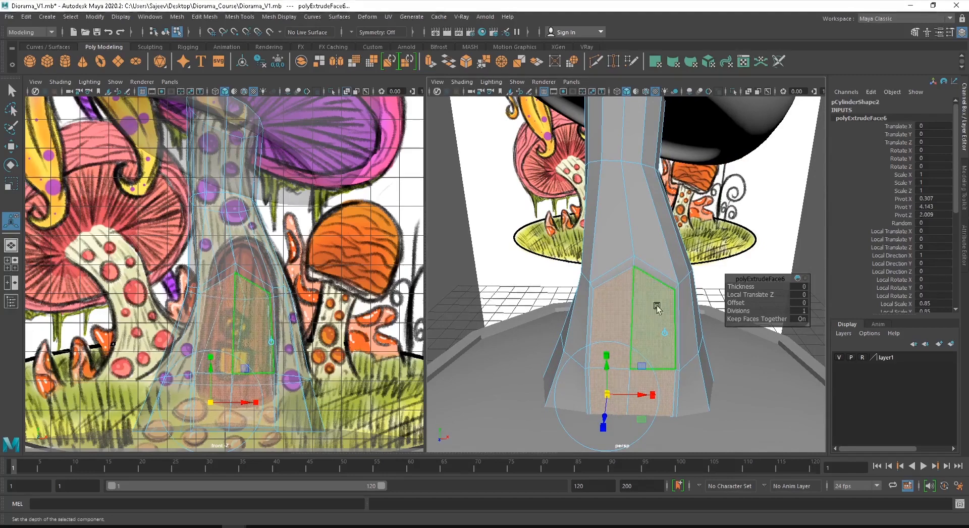
{"action": "right_click_drag", "start_coordinate": [630, 310], "coordinate": [600, 183], "text": "alt"}
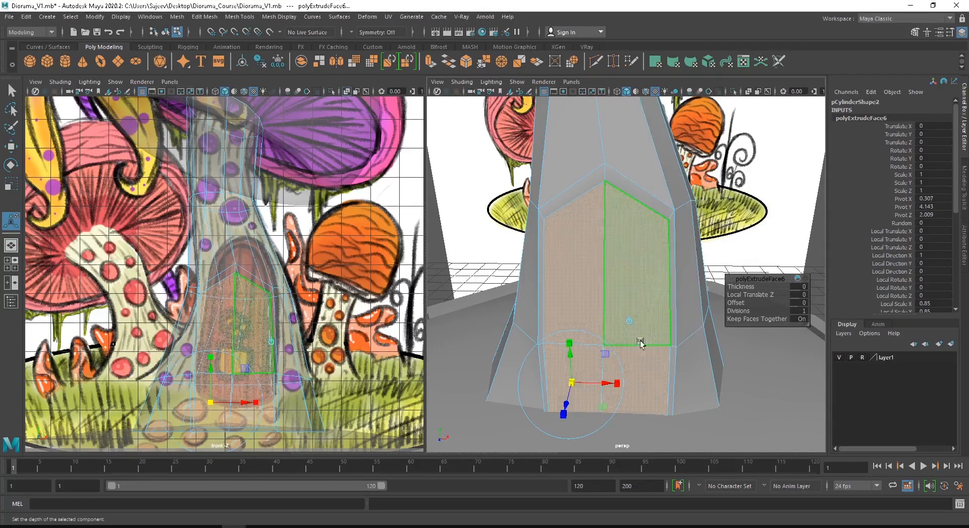
{"action": "left_click_drag", "start_coordinate": [618, 384], "coordinate": [607, 385]}
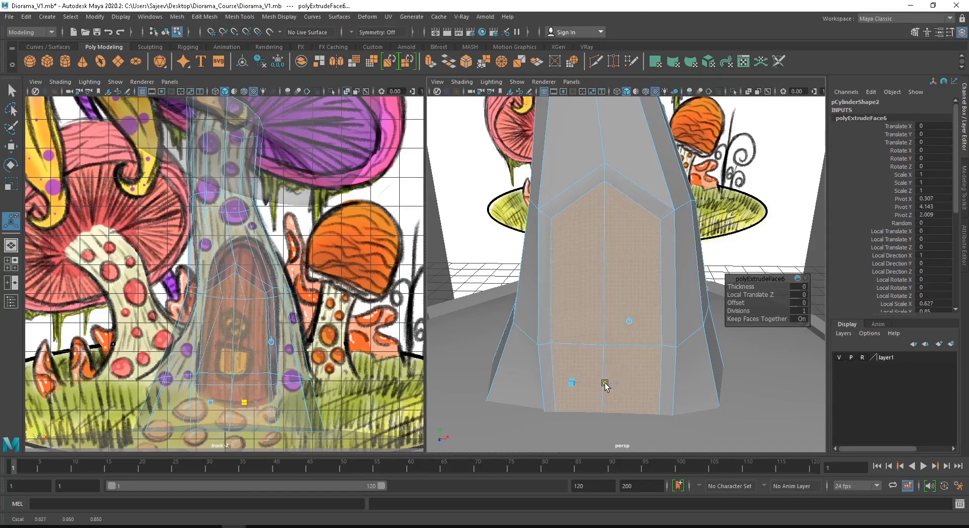
{"action": "left_click", "coordinate": [608, 273]}
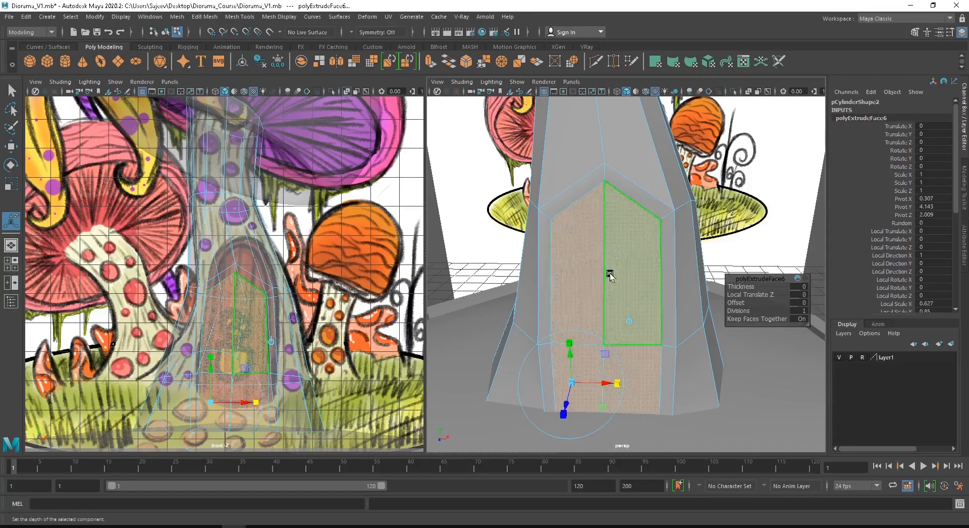
Step: Extrude the inset door faces again and push them into the stalk with a local Z translation of -0.203
{"action": "left_click_drag", "start_coordinate": [608, 273], "coordinate": [647, 288], "text": "alt"}
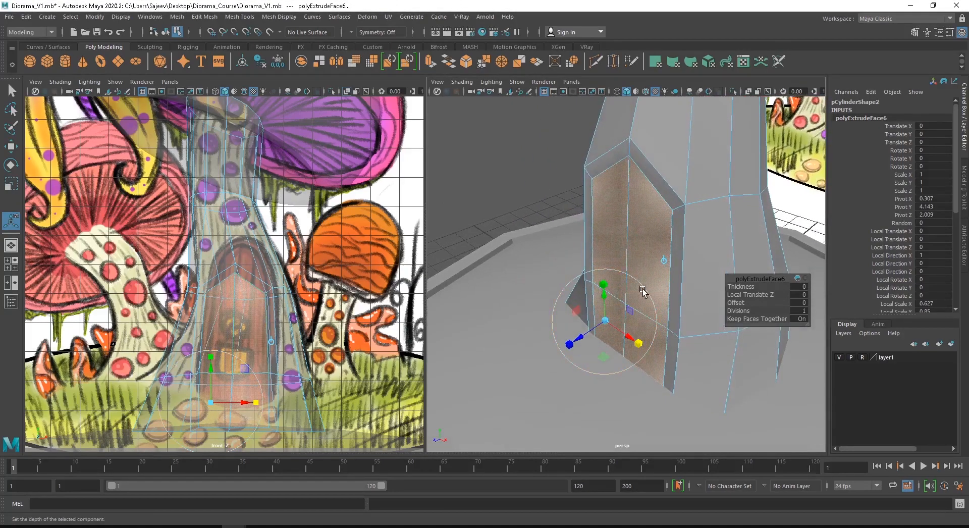
{"action": "key", "text": "ctrl+e"}
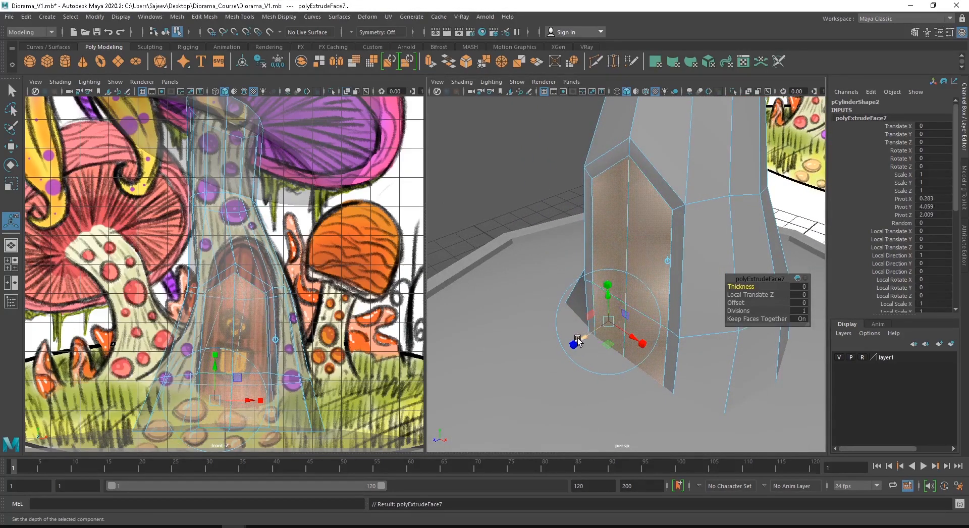
{"action": "left_click_drag", "start_coordinate": [585, 337], "coordinate": [594, 337]}
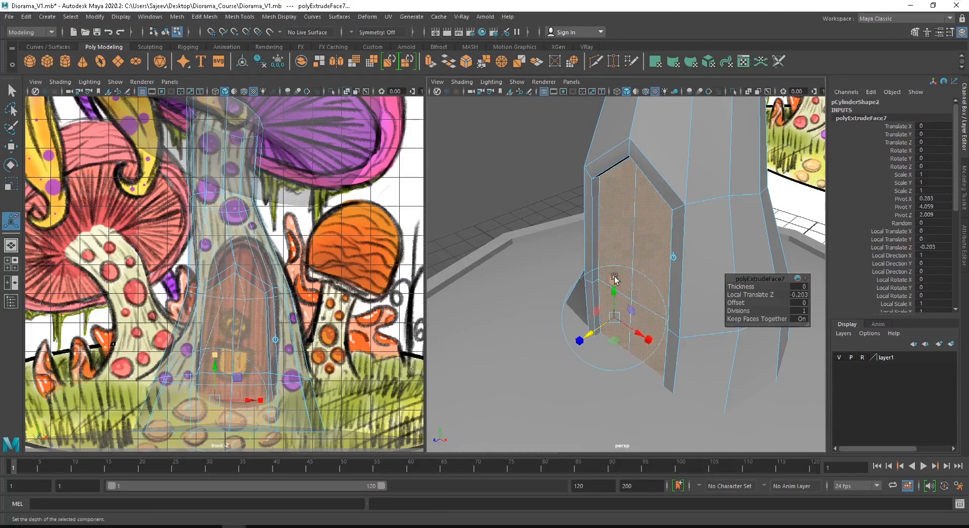
Step: Examine the recessed doorway on the whole stalk in smooth preview from the front and side
{"action": "left_click_drag", "start_coordinate": [610, 252], "coordinate": [639, 198], "text": "alt"}
{"action": "right_click_drag", "start_coordinate": [640, 198], "coordinate": [730, 141]}
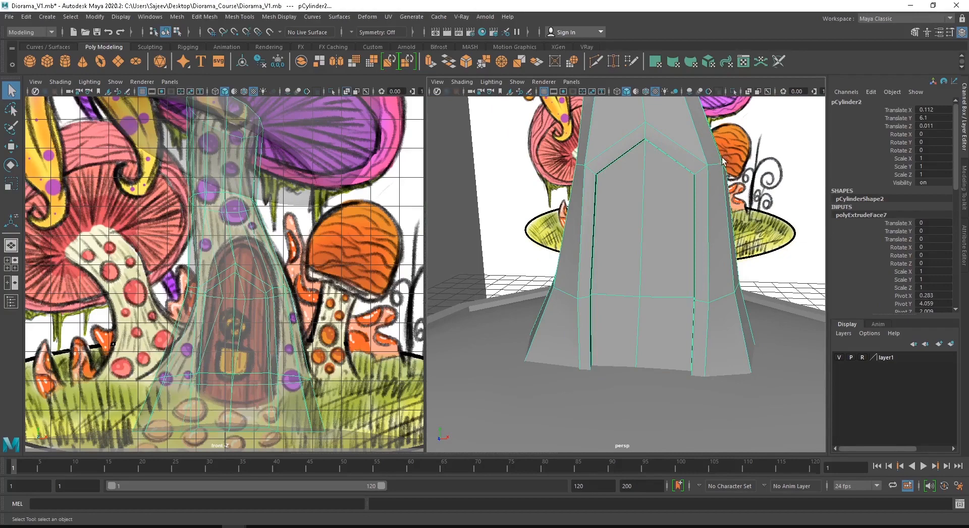
{"action": "key", "text": "3"}
{"action": "left_click", "coordinate": [805, 227]}
{"action": "left_click_drag", "start_coordinate": [805, 228], "coordinate": [675, 268], "text": "alt"}
{"action": "left_click", "coordinate": [674, 268]}
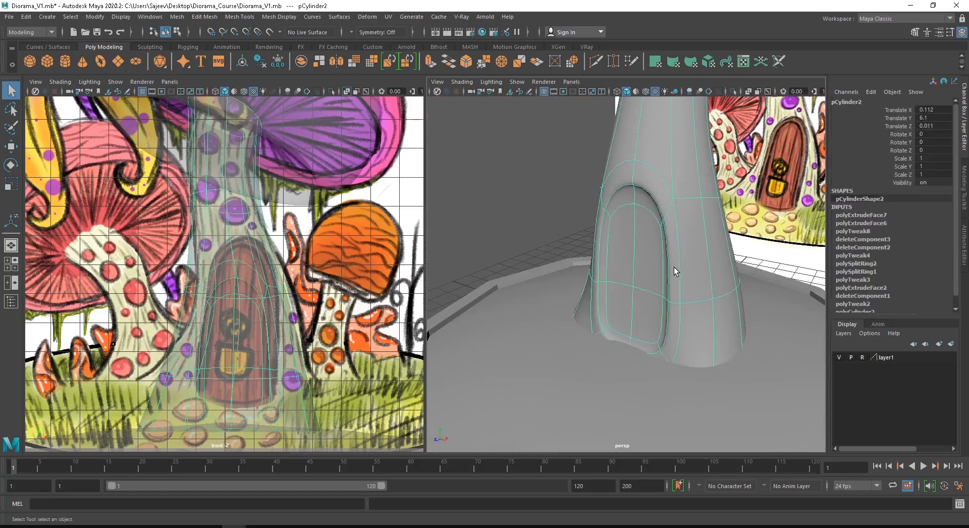
{"action": "right_click_drag", "start_coordinate": [642, 305], "coordinate": [697, 162], "text": "alt"}
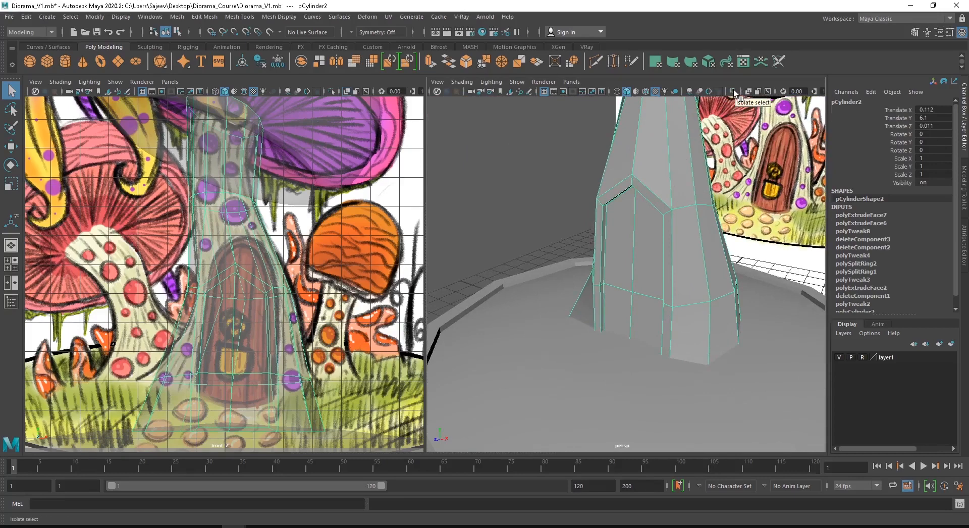
Step: Isolate the stalk in the perspective view and bring its base and doorway into view
{"action": "left_click", "coordinate": [734, 92]}
{"action": "left_click_drag", "start_coordinate": [656, 308], "coordinate": [540, 336], "text": "alt"}
{"action": "right_click_drag", "start_coordinate": [540, 336], "coordinate": [452, 298], "text": "alt"}
{"action": "middle_click_drag", "start_coordinate": [659, 273], "coordinate": [655, 291], "text": "alt"}
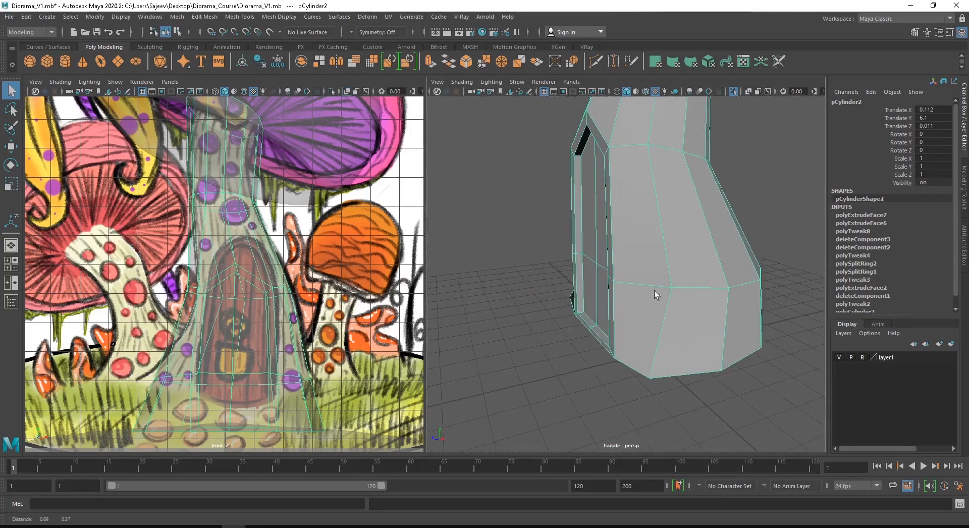
{"action": "left_click_drag", "start_coordinate": [654, 289], "coordinate": [537, 251], "text": "alt"}
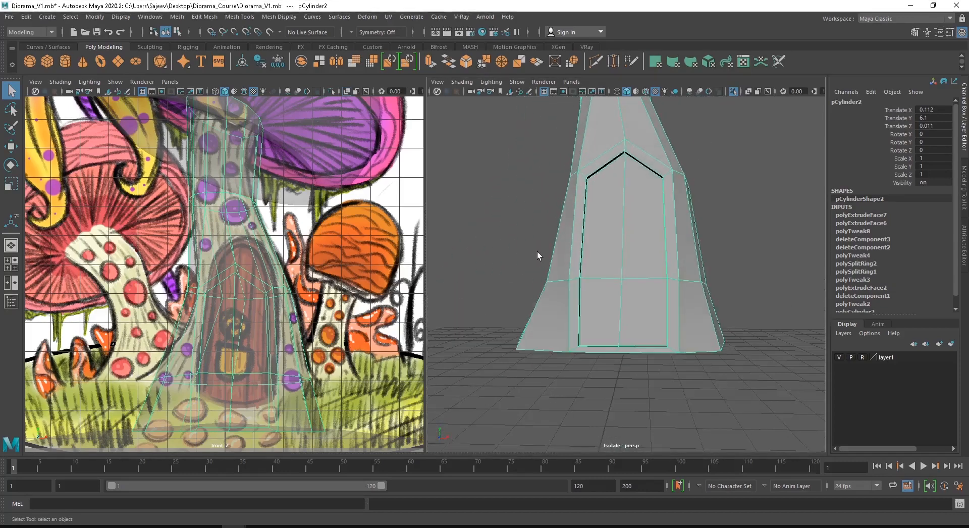
Step: Compare the isolated stalk's doorway and base in smoothed and unsmoothed display from several angles
{"action": "key", "text": "3"}
{"action": "left_click", "coordinate": [718, 377]}
{"action": "right_click_drag", "start_coordinate": [677, 368], "coordinate": [648, 383], "text": "alt"}
{"action": "left_click_drag", "start_coordinate": [649, 383], "coordinate": [583, 349], "text": "alt"}
{"action": "right_click_drag", "start_coordinate": [583, 349], "coordinate": [552, 338], "text": "alt"}
{"action": "left_click_drag", "start_coordinate": [552, 338], "coordinate": [637, 318], "text": "alt"}
{"action": "right_click_drag", "start_coordinate": [637, 318], "coordinate": [583, 303], "text": "alt"}
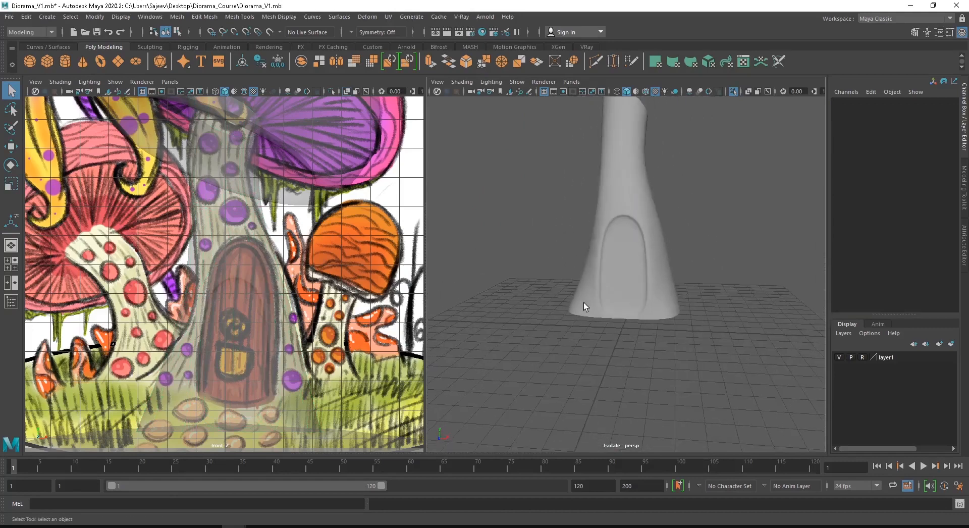
{"action": "left_click_drag", "start_coordinate": [583, 302], "coordinate": [537, 289], "text": "alt"}
{"action": "right_click_drag", "start_coordinate": [537, 290], "coordinate": [638, 277], "text": "alt"}
{"action": "left_click", "coordinate": [638, 276]}
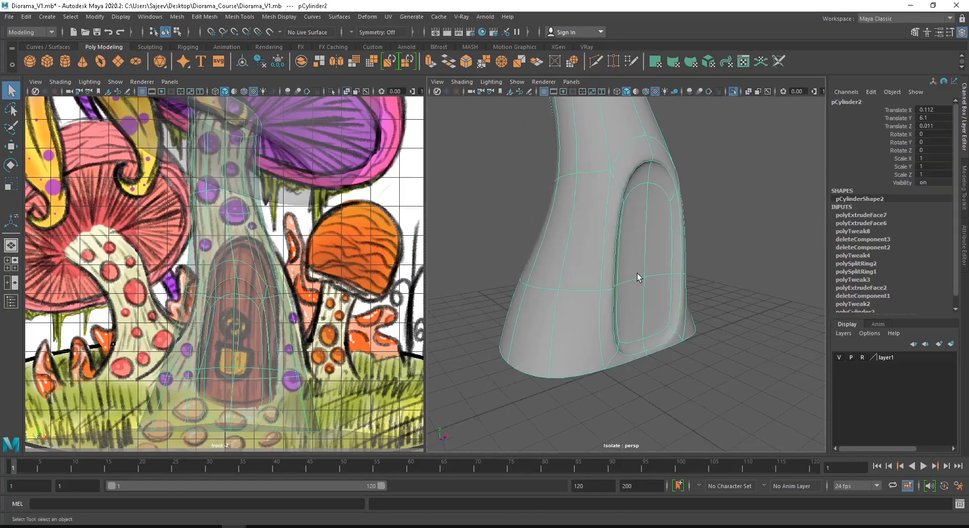
{"action": "key", "text": "1"}
{"action": "left_click_drag", "start_coordinate": [631, 231], "coordinate": [601, 235], "text": "alt"}
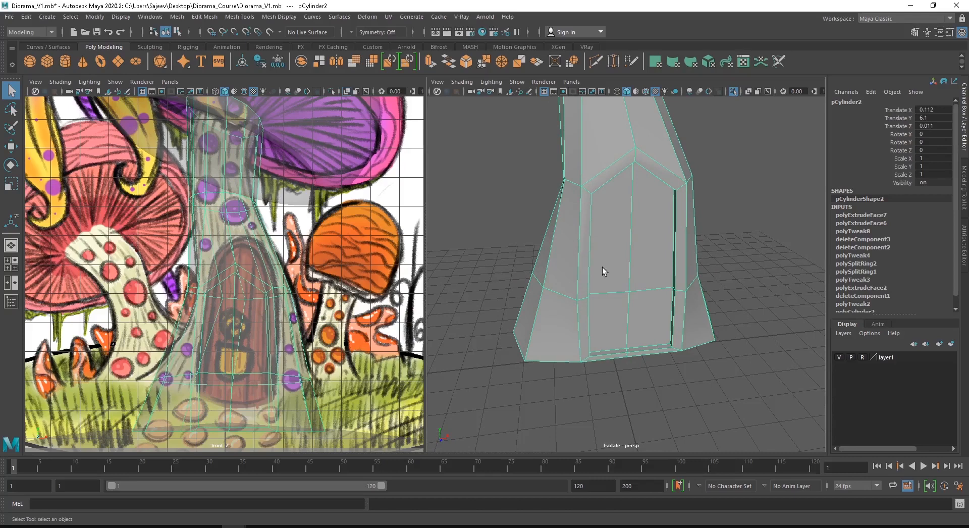
{"action": "key", "text": "3"}
{"action": "left_click_drag", "start_coordinate": [669, 287], "coordinate": [648, 277], "text": "alt"}
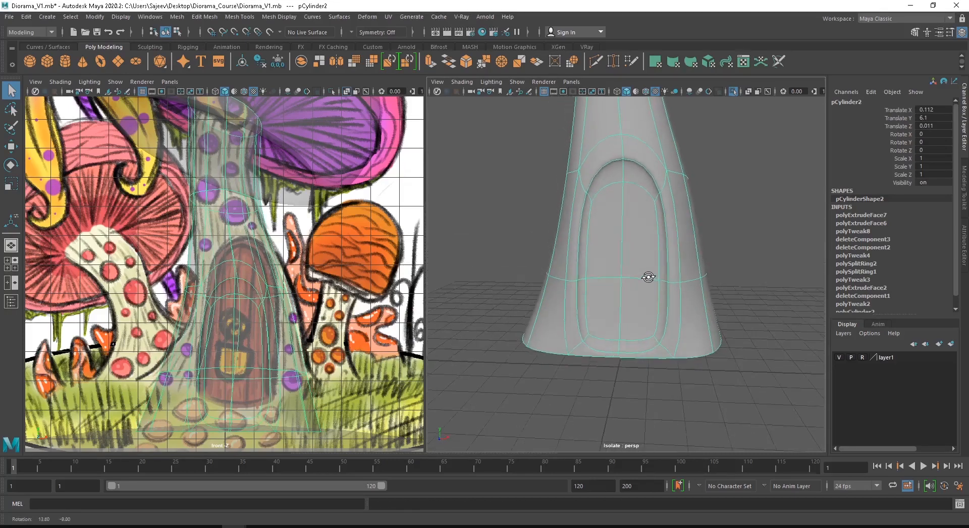
{"action": "key", "text": "1"}
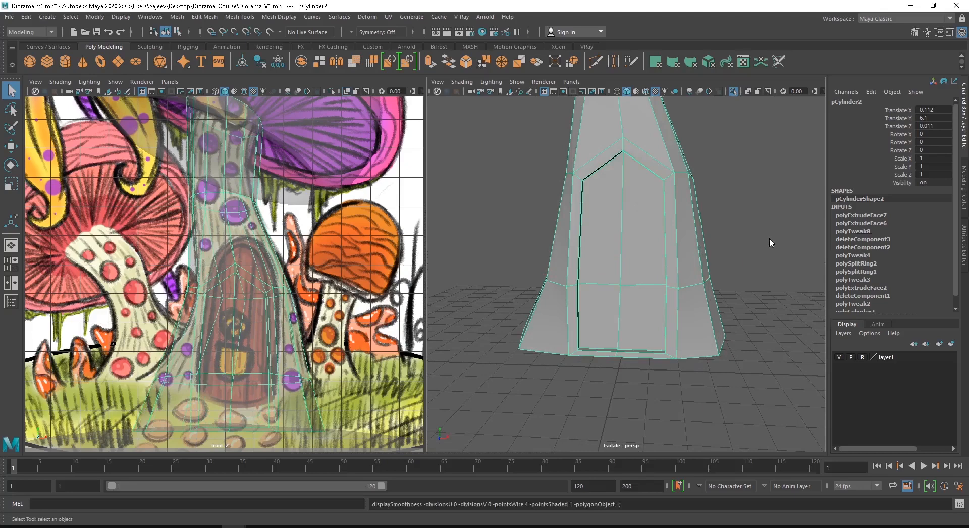
Step: Insert an edge loop around the stalk close to its bottom edge and show the mesh in smooth preview
{"action": "right_click_drag", "start_coordinate": [770, 238], "coordinate": [672, 262], "text": "shift"}
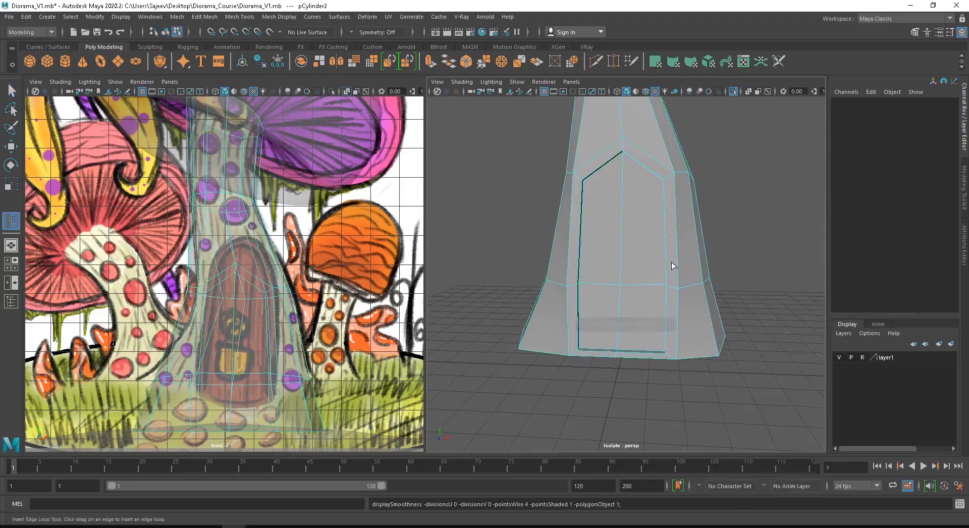
{"action": "right_click_drag", "start_coordinate": [567, 279], "coordinate": [635, 325], "text": "alt"}
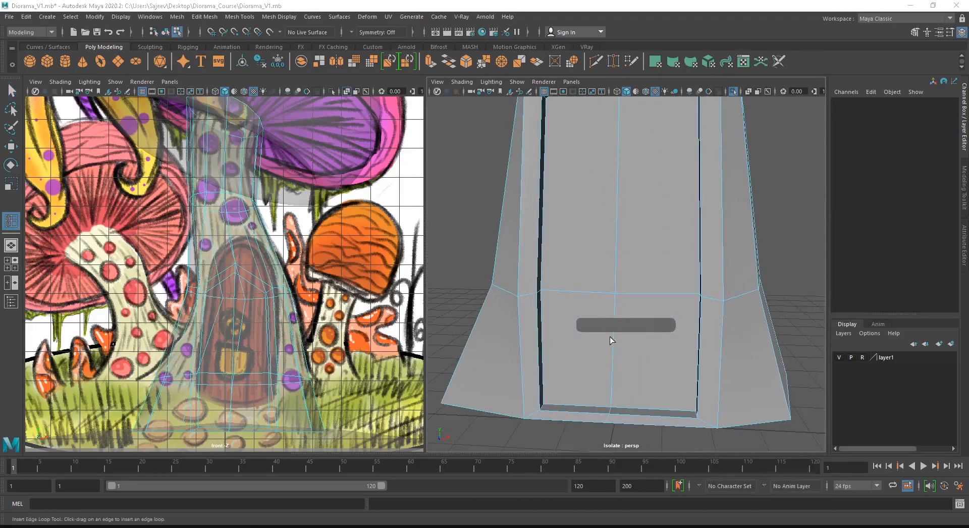
{"action": "left_click_drag", "start_coordinate": [610, 339], "coordinate": [583, 261], "text": "alt"}
{"action": "left_click_drag", "start_coordinate": [659, 304], "coordinate": [656, 314]}
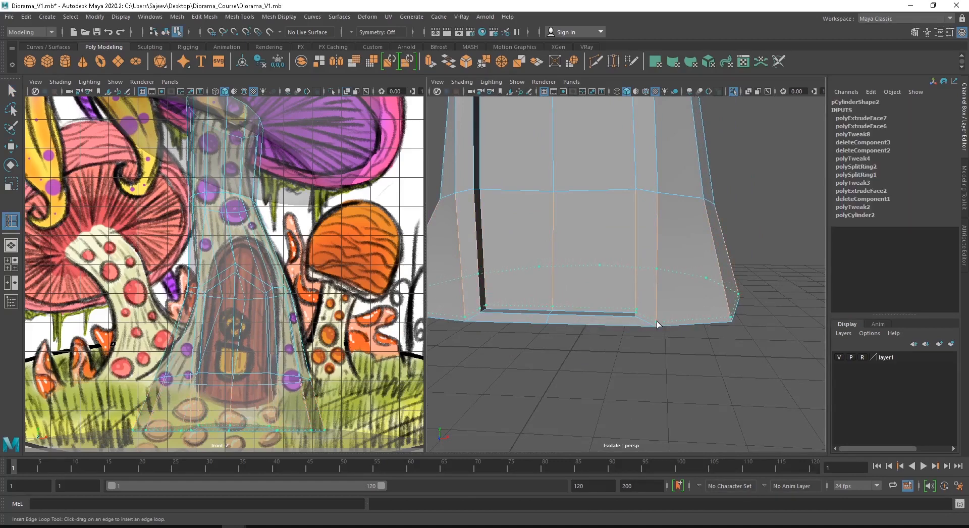
{"action": "left_click_drag", "start_coordinate": [657, 324], "coordinate": [657, 324]}
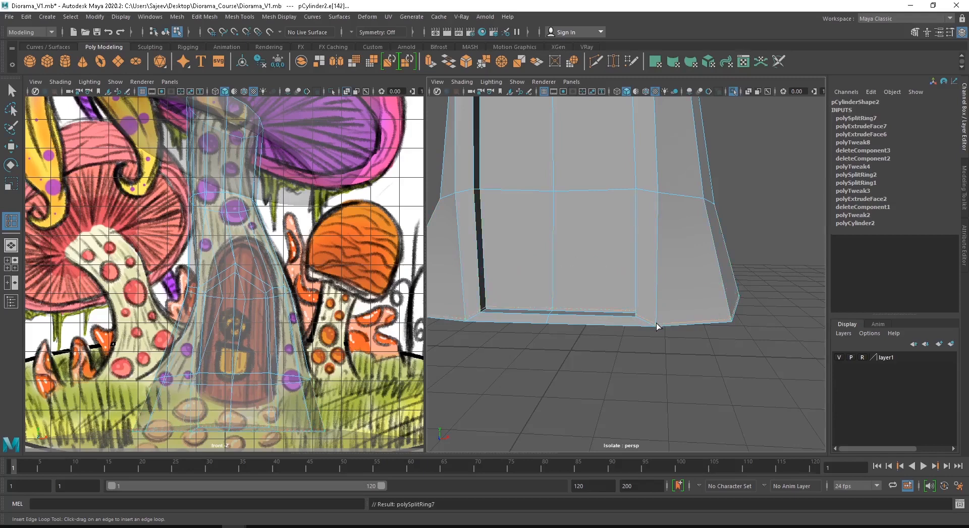
{"action": "key", "text": "3"}
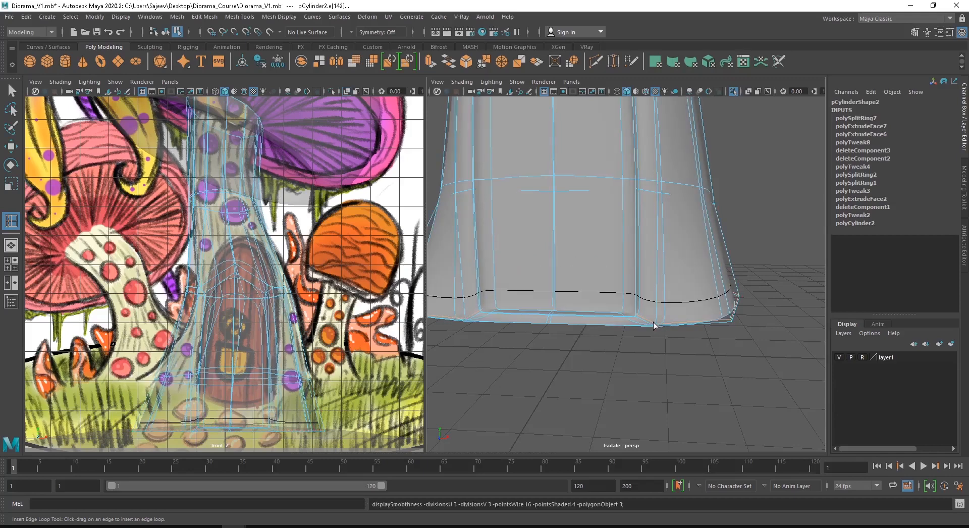
{"action": "key", "text": "w"}
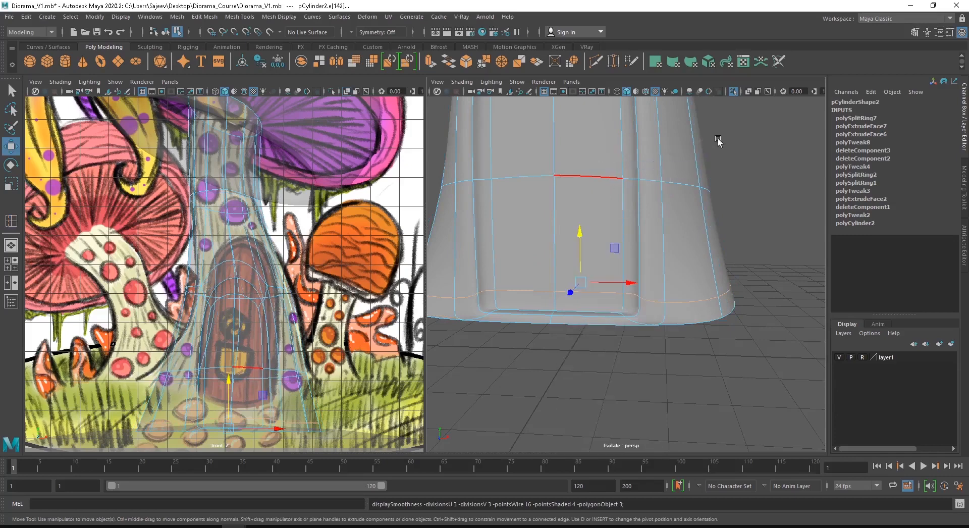
Step: Show the stalk unsmoothed, delete the edge loop just above its bottom edge, and return to object mode
{"action": "left_click", "coordinate": [735, 225]}
{"action": "scroll", "coordinate": [605, 277], "scroll_direction": "down", "scroll_amount": 5}
{"action": "left_click_drag", "start_coordinate": [604, 277], "coordinate": [556, 282], "text": "alt"}
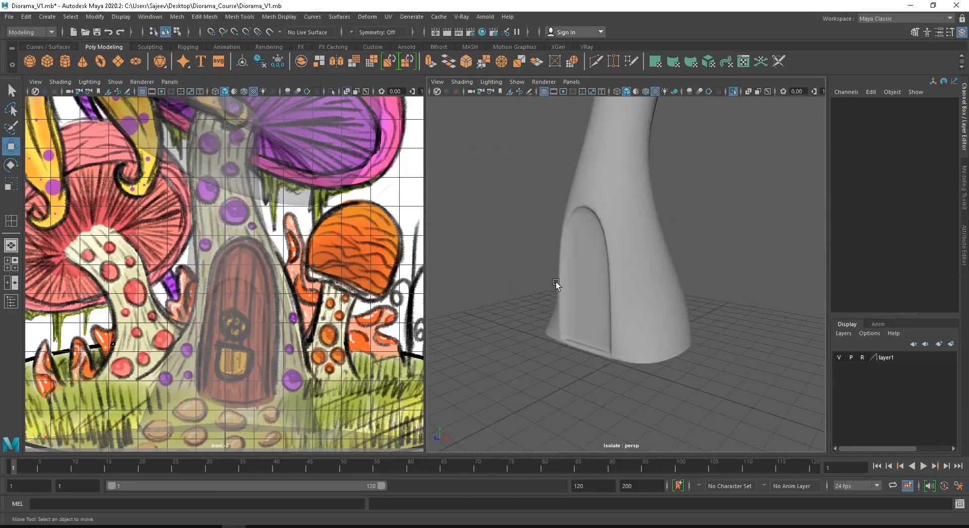
{"action": "left_click", "coordinate": [617, 302]}
{"action": "key", "text": "1"}
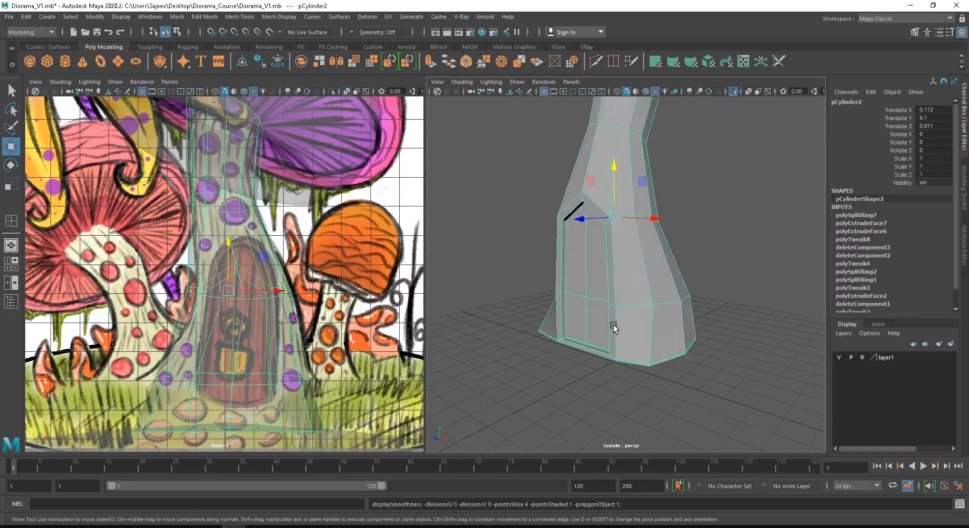
{"action": "scroll", "coordinate": [673, 383], "scroll_direction": "up", "scroll_amount": 5}
{"action": "right_click_drag", "start_coordinate": [602, 257], "coordinate": [602, 233]}
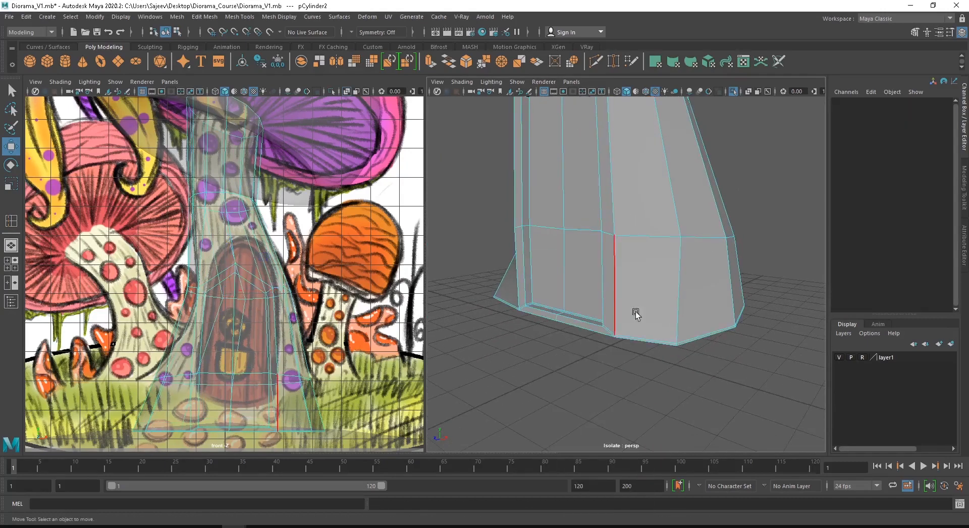
{"action": "double_click", "coordinate": [644, 333]}
{"action": "right_click_drag", "start_coordinate": [649, 378], "coordinate": [586, 363], "text": "shift"}
{"action": "right_click_drag", "start_coordinate": [579, 247], "coordinate": [641, 215]}
{"action": "key", "text": "q"}
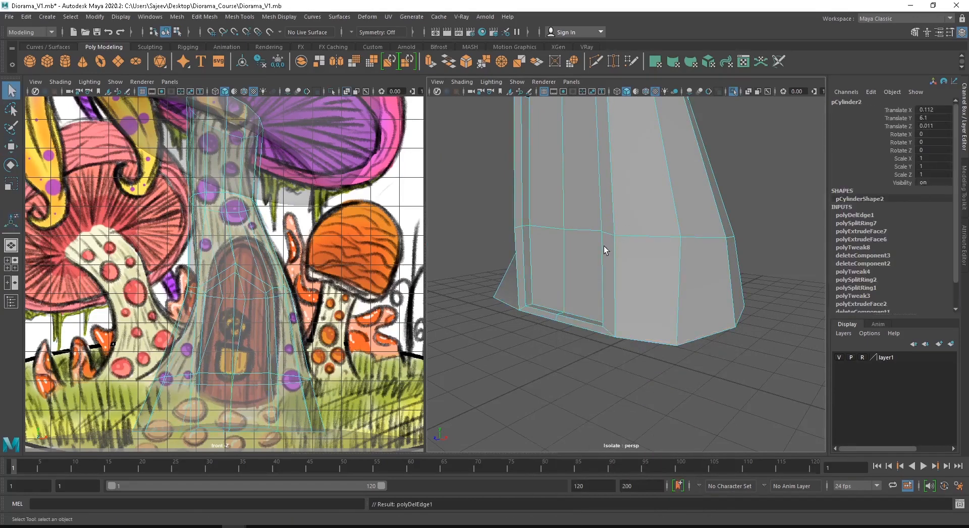
Step: Examine the unsmoothed doorway's threshold and lower corners from the front and side
{"action": "middle_click_drag", "start_coordinate": [676, 182], "coordinate": [682, 296], "text": "alt"}
{"action": "left_click_drag", "start_coordinate": [548, 254], "coordinate": [632, 247], "text": "alt"}
{"action": "middle_click_drag", "start_coordinate": [665, 306], "coordinate": [669, 217], "text": "alt"}
{"action": "left_click_drag", "start_coordinate": [651, 248], "coordinate": [511, 312], "text": "alt"}
{"action": "right_click_drag", "start_coordinate": [510, 312], "coordinate": [514, 265], "text": "alt"}
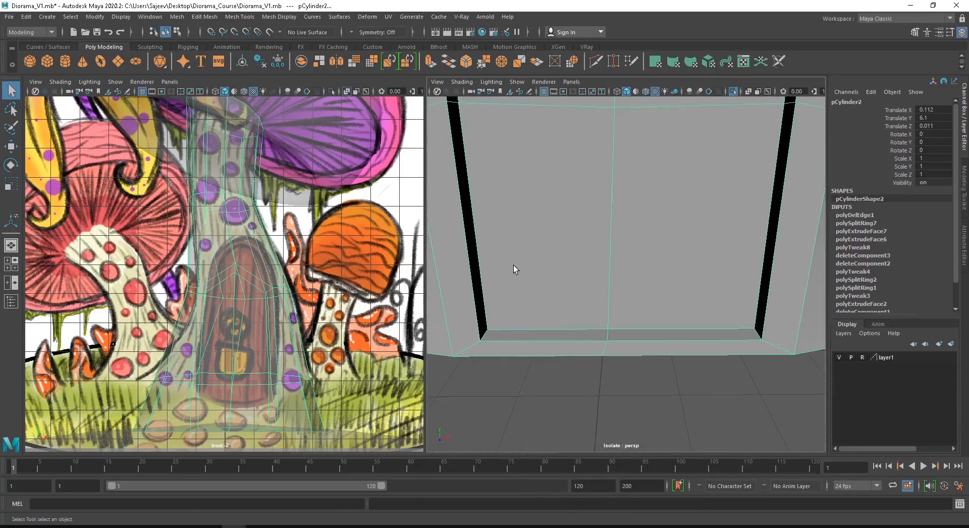
{"action": "left_click_drag", "start_coordinate": [514, 265], "coordinate": [504, 263], "text": "alt"}
{"action": "middle_click_drag", "start_coordinate": [504, 262], "coordinate": [565, 260], "text": "alt"}
{"action": "left_click_drag", "start_coordinate": [566, 260], "coordinate": [582, 236], "text": "alt"}
Step: Select the edges at both lower corners of the doorway recess in edge mode
{"action": "right_click_drag", "start_coordinate": [583, 236], "coordinate": [586, 219]}
{"action": "left_click_drag", "start_coordinate": [600, 233], "coordinate": [586, 246], "text": "alt"}
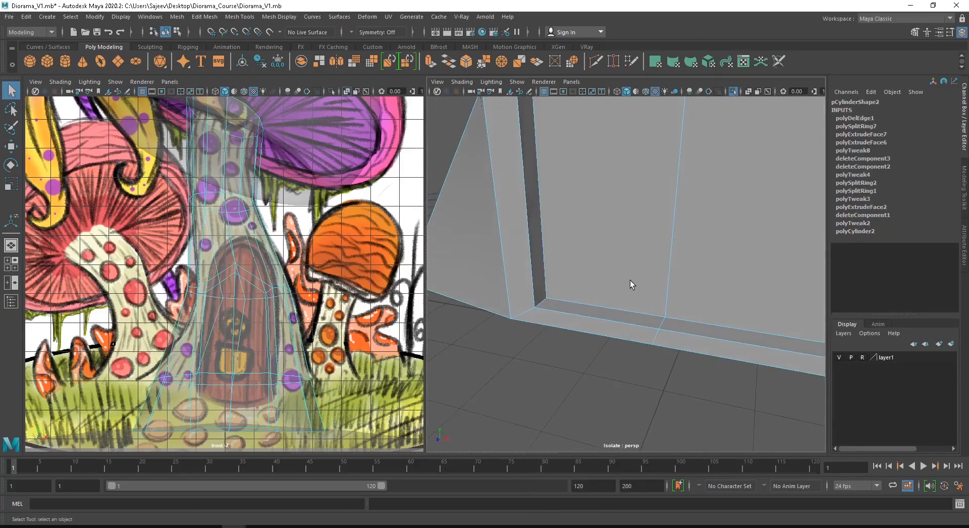
{"action": "middle_click_drag", "start_coordinate": [738, 310], "coordinate": [679, 302], "text": "alt"}
{"action": "right_click_drag", "start_coordinate": [678, 302], "coordinate": [618, 306], "text": "alt"}
{"action": "left_click_drag", "start_coordinate": [618, 305], "coordinate": [652, 290], "text": "alt"}
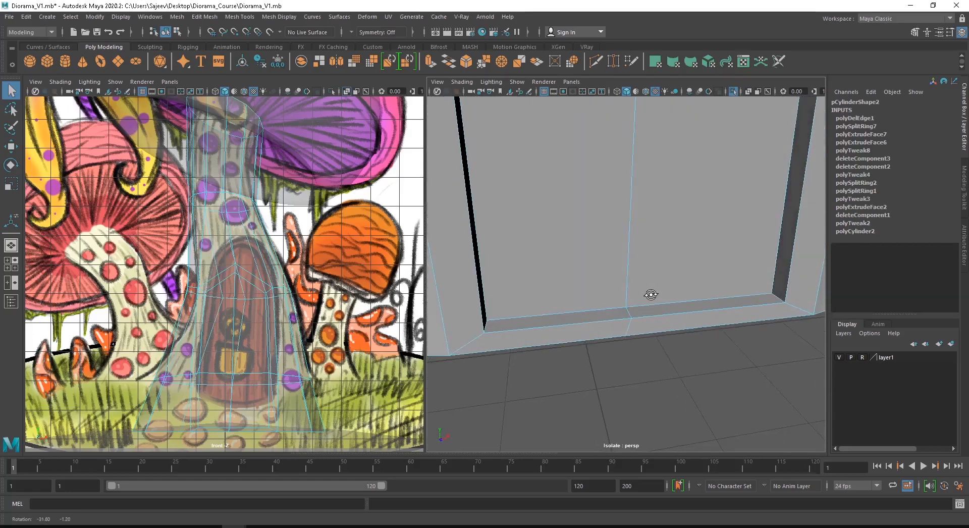
{"action": "left_click_drag", "start_coordinate": [499, 374], "coordinate": [465, 323], "text": "alt"}
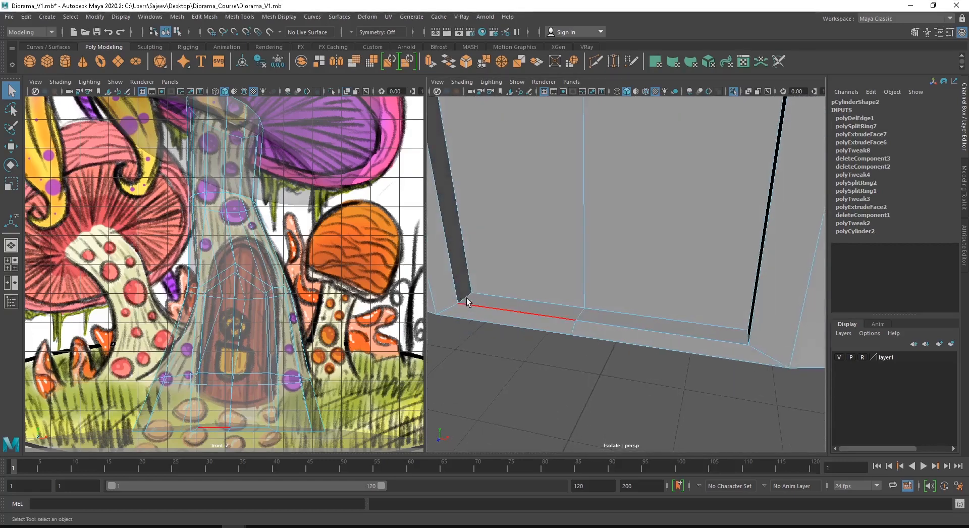
{"action": "left_click", "coordinate": [467, 294]}
{"action": "left_click", "coordinate": [466, 299]}
{"action": "left_click_drag", "start_coordinate": [639, 337], "coordinate": [689, 307], "text": "alt"}
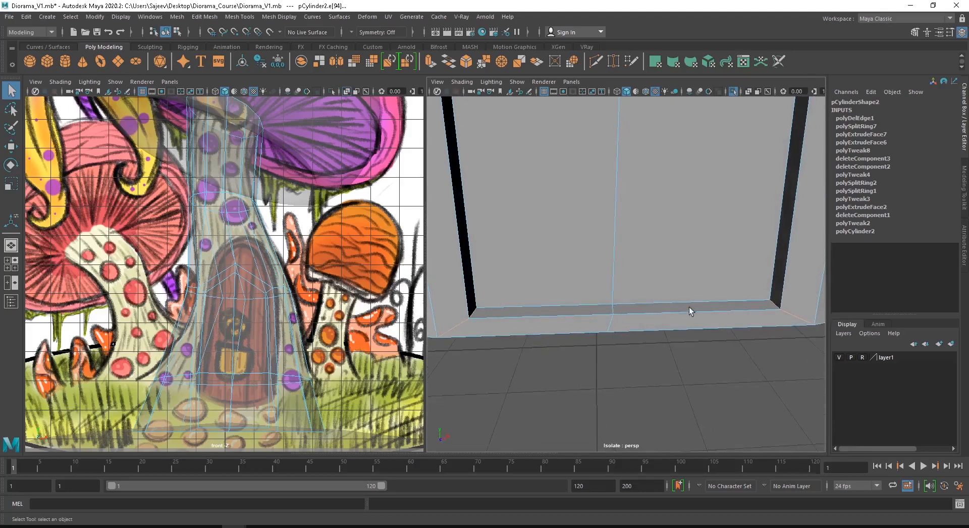
Step: Bevel the selected edges at the doorway's two lower corners
{"action": "left_click_drag", "start_coordinate": [741, 250], "coordinate": [654, 310], "text": "alt"}
{"action": "middle_click_drag", "start_coordinate": [654, 310], "coordinate": [668, 202], "text": "alt"}
{"action": "scroll", "coordinate": [649, 280], "scroll_direction": "up", "scroll_amount": 3}
{"action": "left_click_drag", "start_coordinate": [649, 283], "coordinate": [606, 291], "text": "alt"}
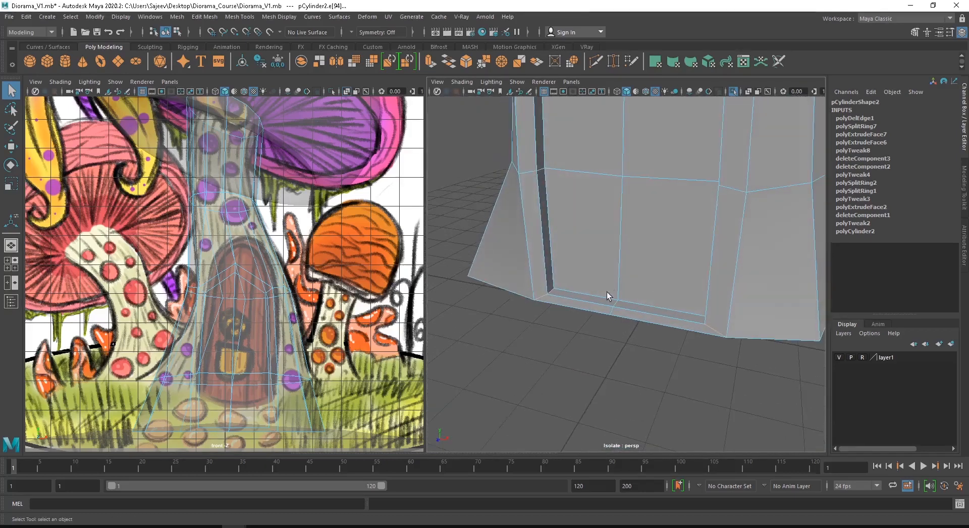
{"action": "right_click", "coordinate": [508, 347], "text": "shift"}
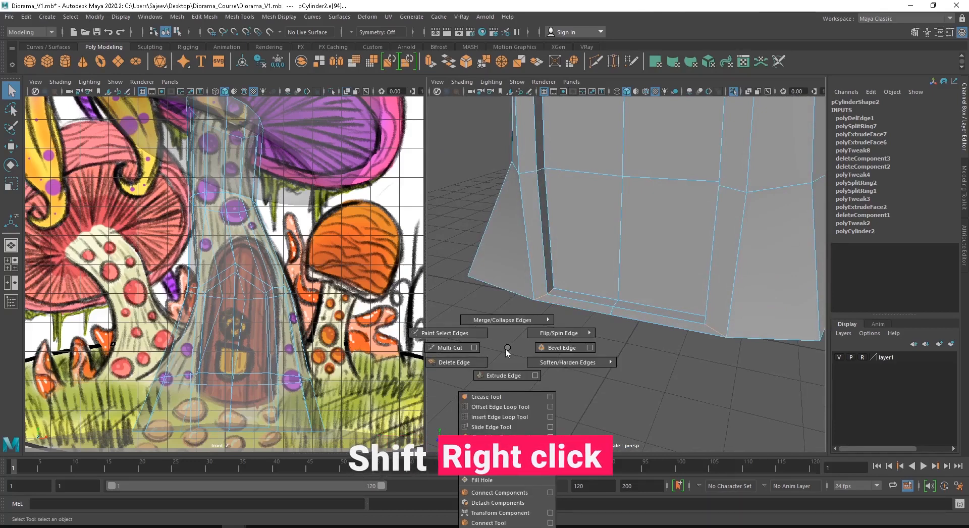
{"action": "left_click", "coordinate": [564, 348]}
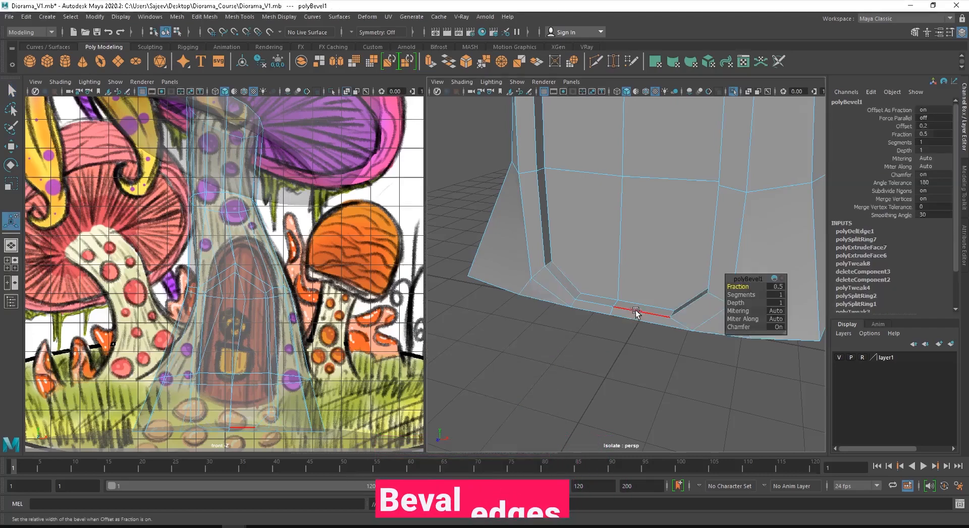
{"action": "left_click_drag", "start_coordinate": [634, 310], "coordinate": [562, 302], "text": "alt"}
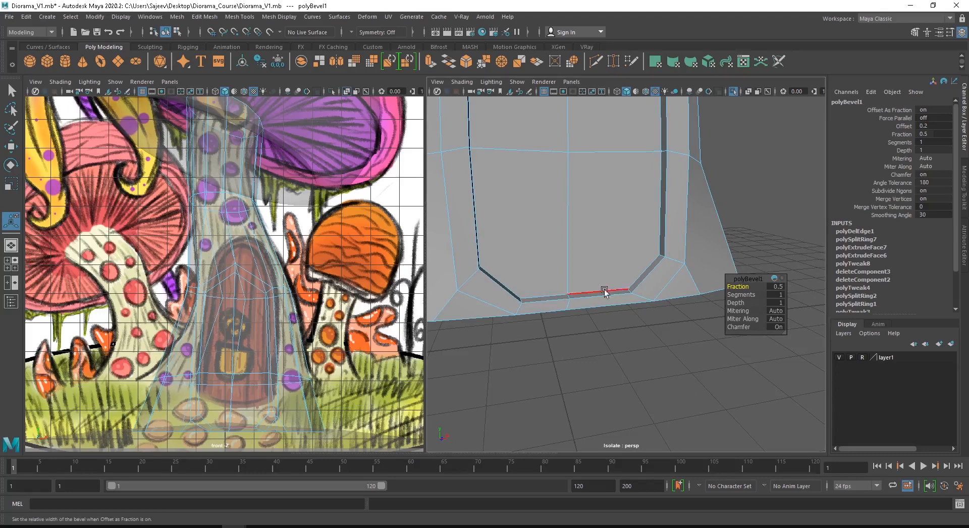
{"action": "left_click_drag", "start_coordinate": [694, 284], "coordinate": [653, 304], "text": "alt"}
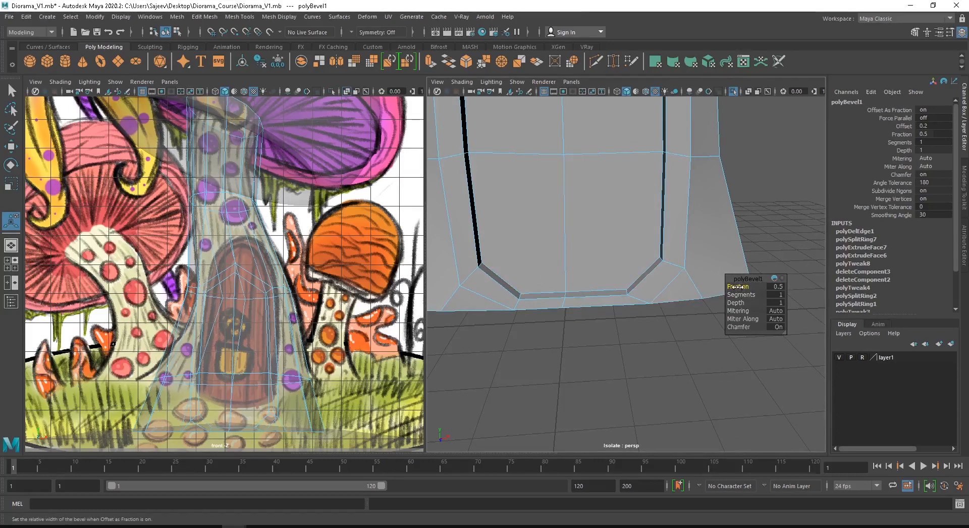
Step: Narrow the doorway corner bevel by setting its fraction to 0.03
{"action": "left_click_drag", "start_coordinate": [738, 286], "coordinate": [741, 289]}
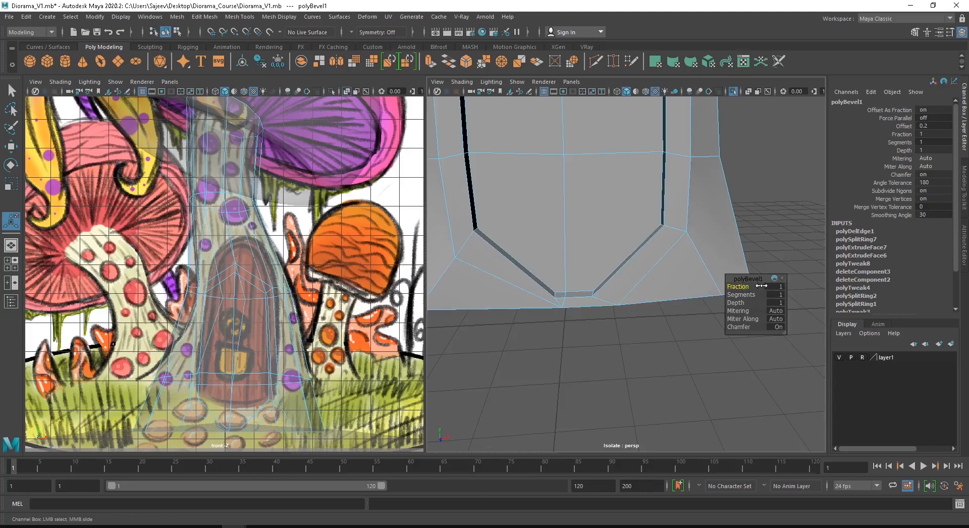
{"action": "mouse_move", "coordinate": [735, 287]}
{"action": "left_mouse_down"}
{"action": "mouse_move", "coordinate": [714, 289]}
{"action": "mouse_move", "coordinate": [746, 289]}
{"action": "mouse_move", "coordinate": [737, 287]}
{"action": "left_mouse_up"}
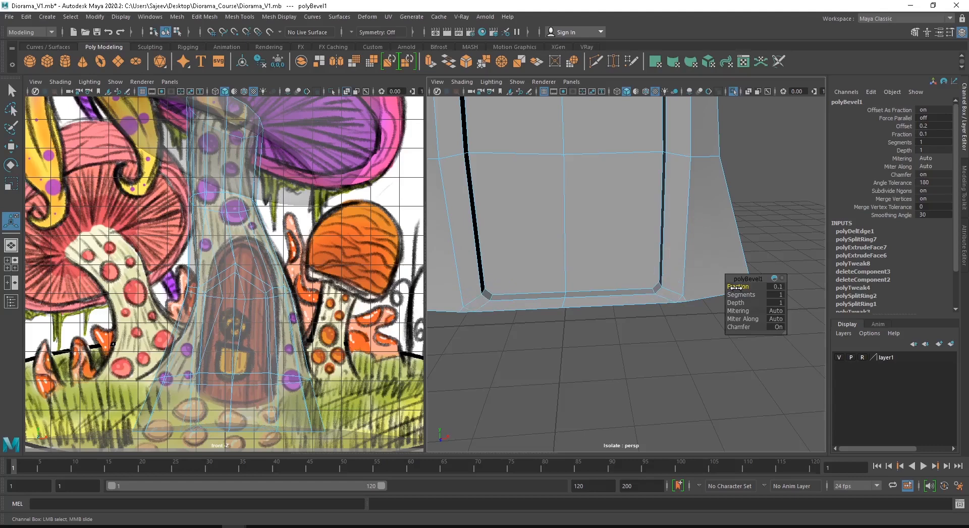
{"action": "left_click", "coordinate": [778, 287]}
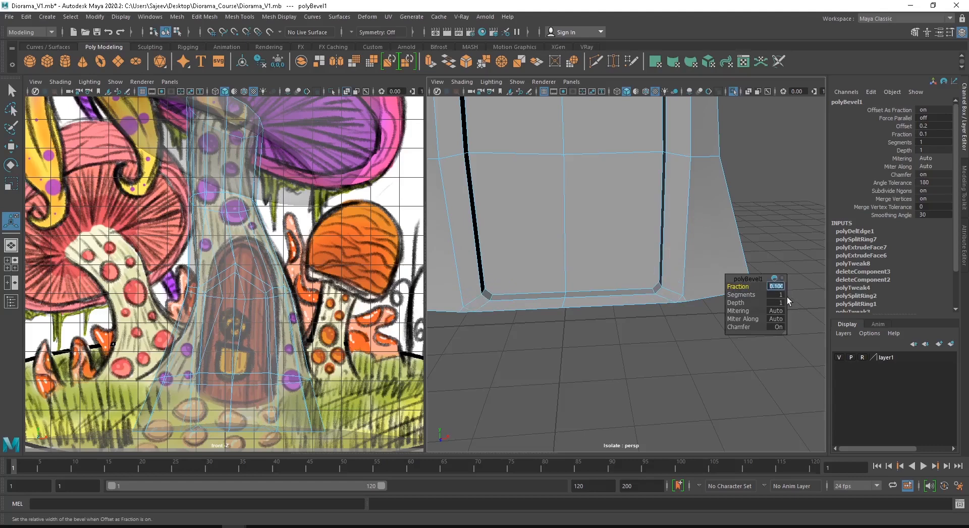
{"action": "type", "text": ".05"}
{"action": "key", "text": "Return"}
{"action": "key", "text": "BackSpace"}
{"action": "type", "text": "3"}
{"action": "key", "text": "Return"}
{"action": "left_click_drag", "start_coordinate": [567, 281], "coordinate": [626, 323], "text": "alt"}
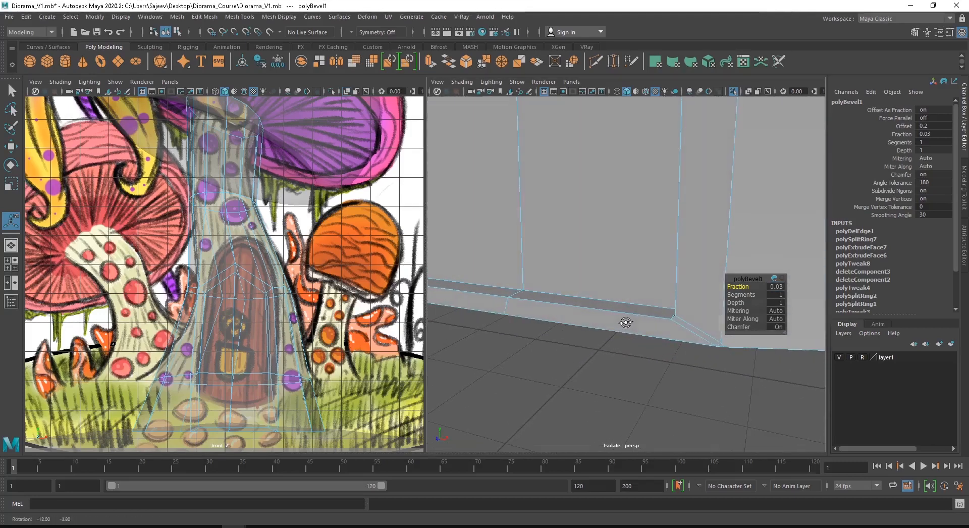
{"action": "middle_click_drag", "start_coordinate": [596, 286], "coordinate": [672, 299], "text": "alt"}
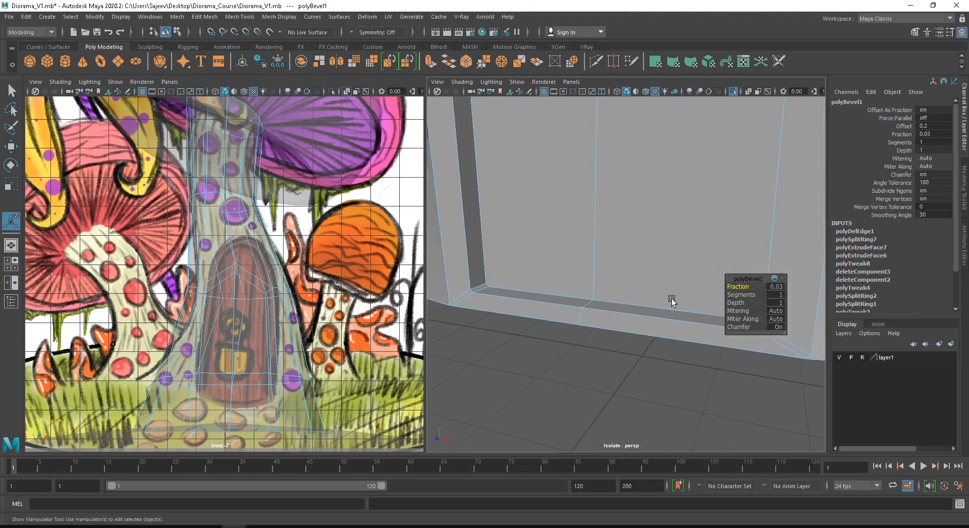
Step: Keep the corner bevel at 1 segment, return to object mode, and show the stalk in smooth preview
{"action": "left_click", "coordinate": [740, 295]}
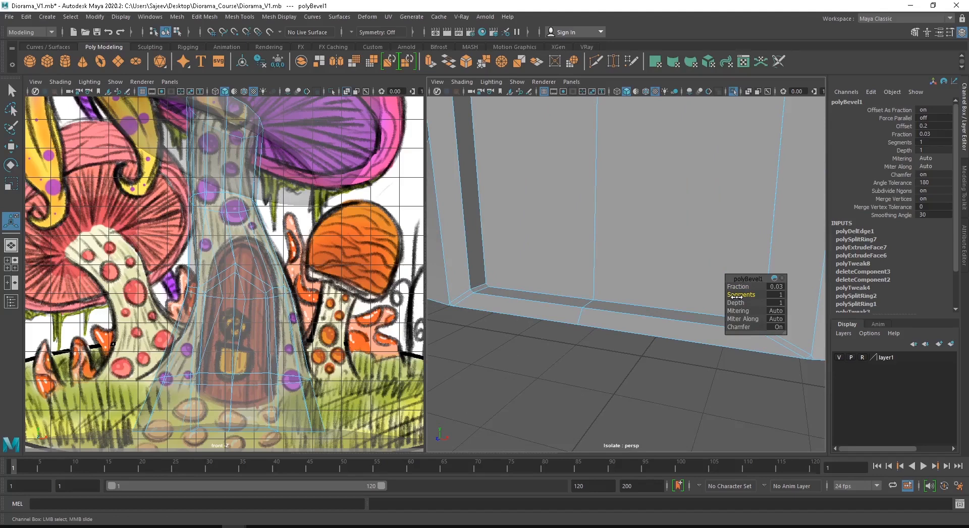
{"action": "mouse_move", "coordinate": [743, 297]}
{"action": "left_mouse_down"}
{"action": "mouse_move", "coordinate": [763, 299]}
{"action": "mouse_move", "coordinate": [739, 305]}
{"action": "left_mouse_up"}
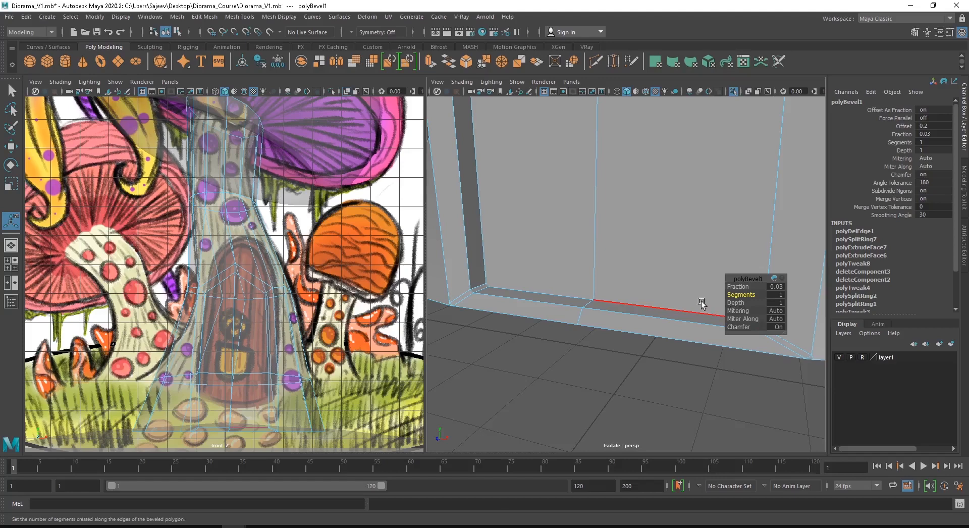
{"action": "scroll", "coordinate": [628, 227], "scroll_direction": "down", "scroll_amount": 5}
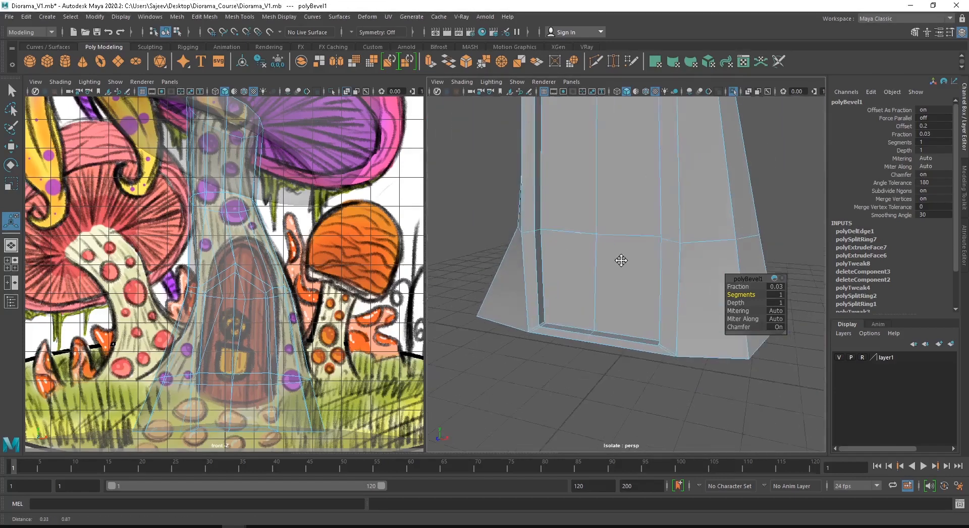
{"action": "right_click", "coordinate": [632, 188]}
{"action": "right_click_drag", "start_coordinate": [631, 188], "coordinate": [732, 159]}
{"action": "left_click", "coordinate": [752, 174]}
{"action": "left_click", "coordinate": [699, 181]}
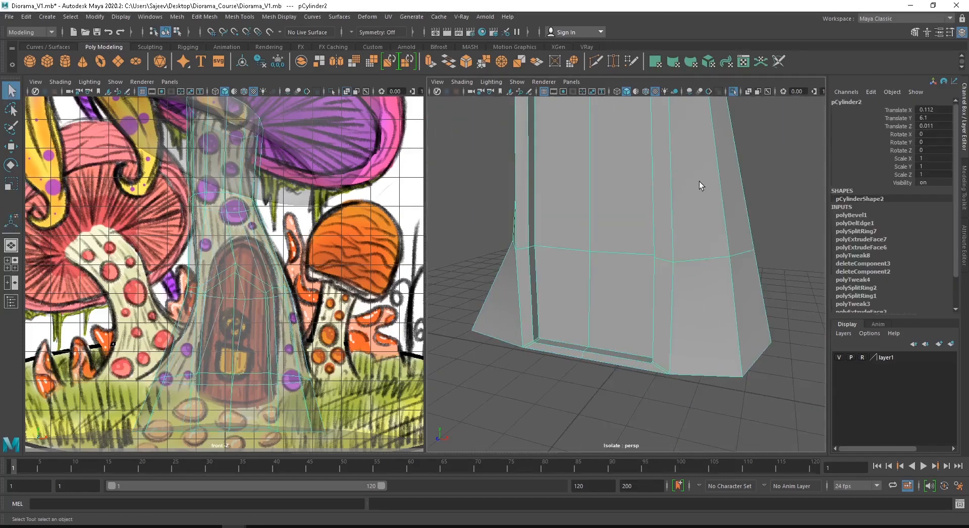
{"action": "key", "text": "3"}
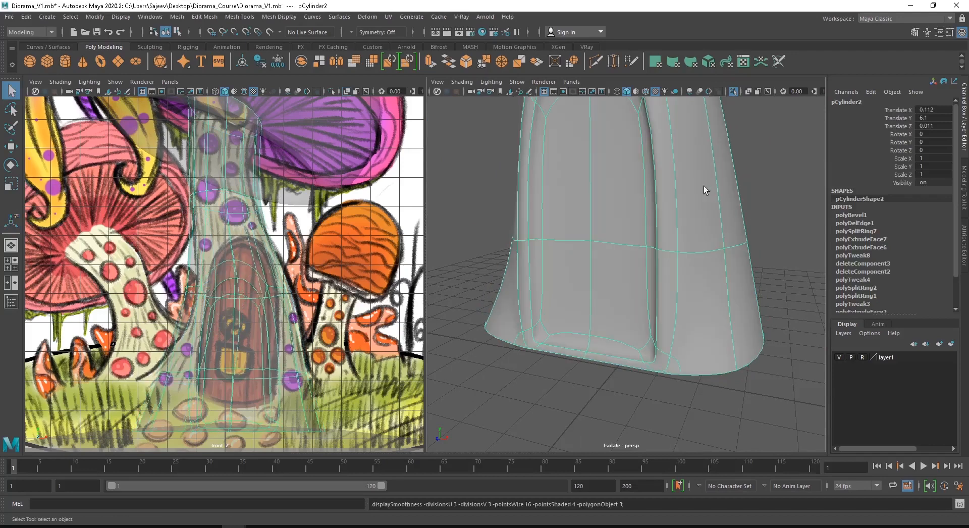
{"action": "left_click", "coordinate": [786, 222]}
{"action": "left_click_drag", "start_coordinate": [785, 222], "coordinate": [671, 298], "text": "alt"}
{"action": "left_click", "coordinate": [651, 305]}
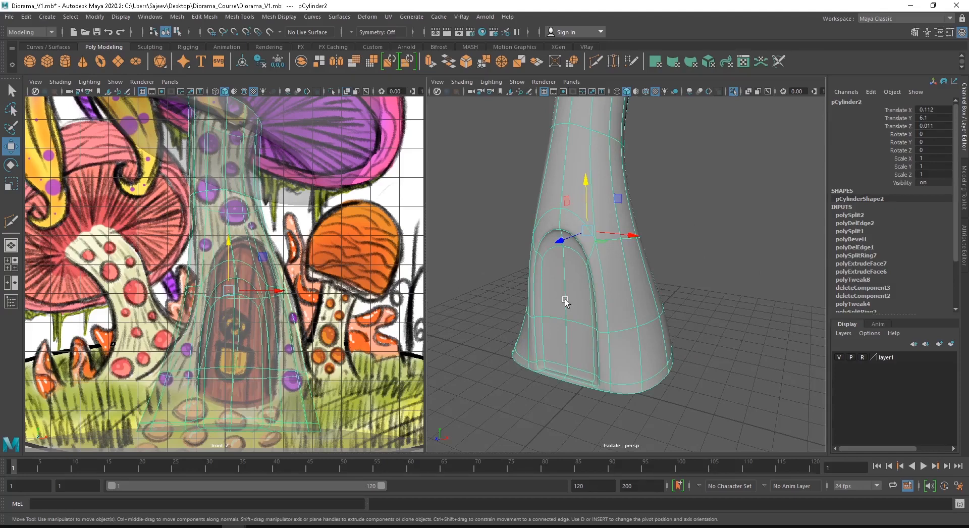
Step: Compare the doorway's recess and corners in unsmoothed and smoothed display from the front and side
{"action": "key", "text": "1"}
{"action": "scroll", "coordinate": [534, 277], "scroll_direction": "up", "scroll_amount": 5}
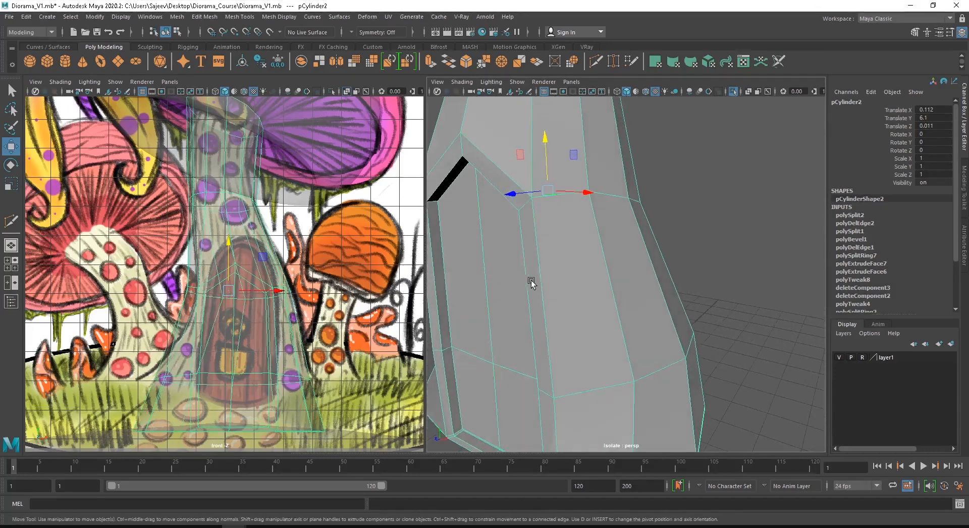
{"action": "left_click_drag", "start_coordinate": [532, 282], "coordinate": [560, 264], "text": "alt"}
{"action": "left_click_drag", "start_coordinate": [599, 207], "coordinate": [643, 223], "text": "alt"}
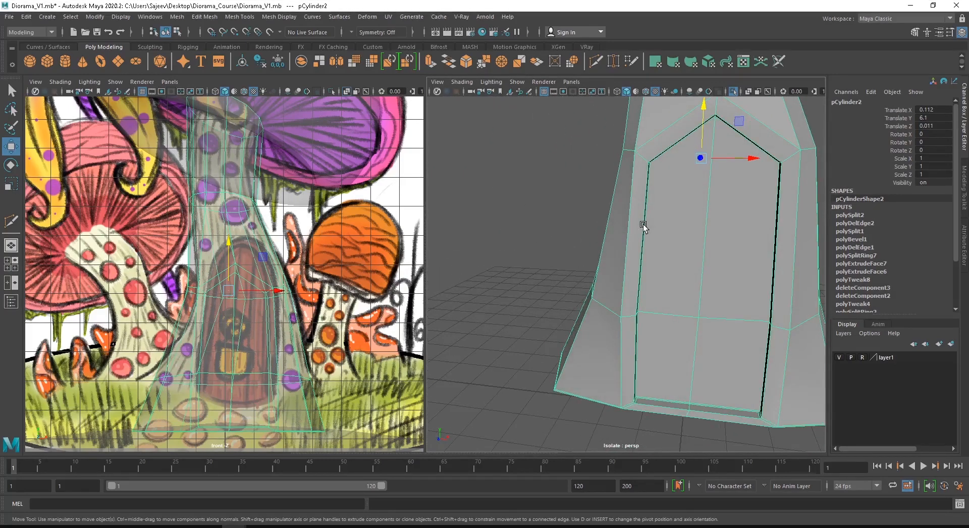
{"action": "key", "text": "3"}
{"action": "left_click", "coordinate": [566, 236]}
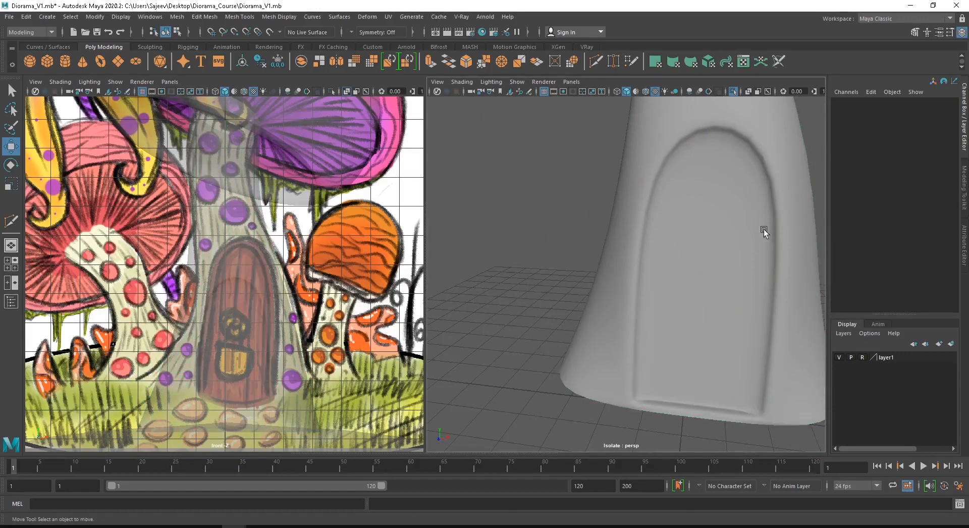
{"action": "left_click_drag", "start_coordinate": [764, 229], "coordinate": [644, 263], "text": "alt"}
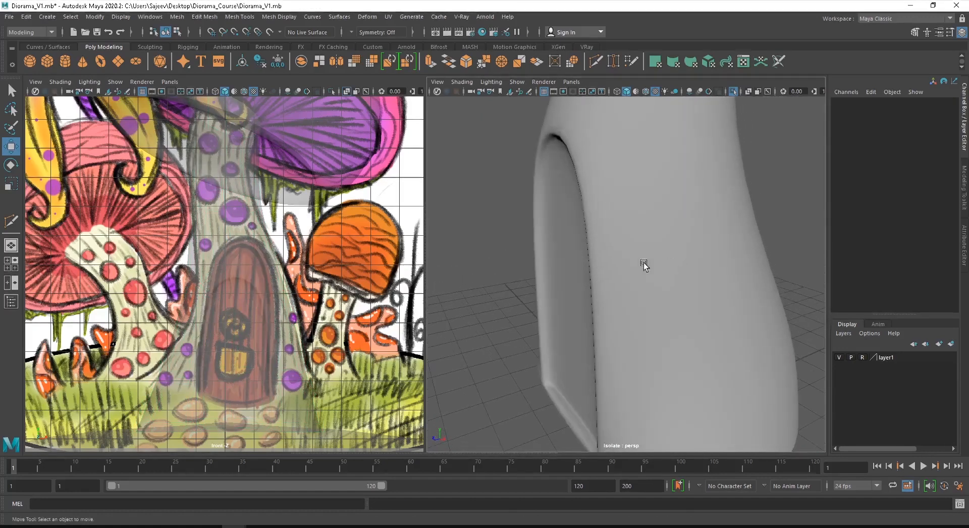
{"action": "left_click", "coordinate": [566, 266]}
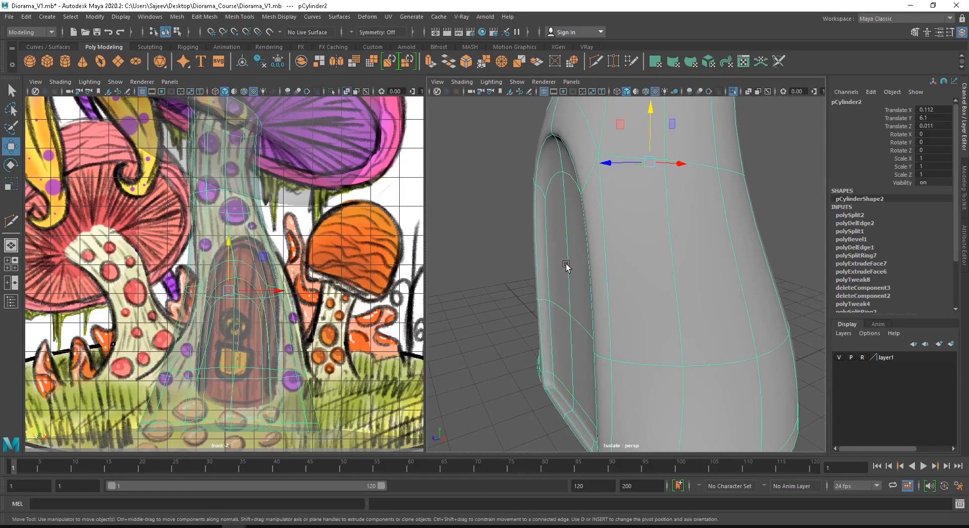
Step: Show the stalk unsmoothed and select the side and bottom edges along the inner back of the doorway recess
{"action": "key", "text": "1"}
{"action": "left_click_drag", "start_coordinate": [533, 282], "coordinate": [666, 231], "text": "alt"}
{"action": "right_click_drag", "start_coordinate": [682, 190], "coordinate": [680, 156]}
{"action": "left_click", "coordinate": [668, 169]}
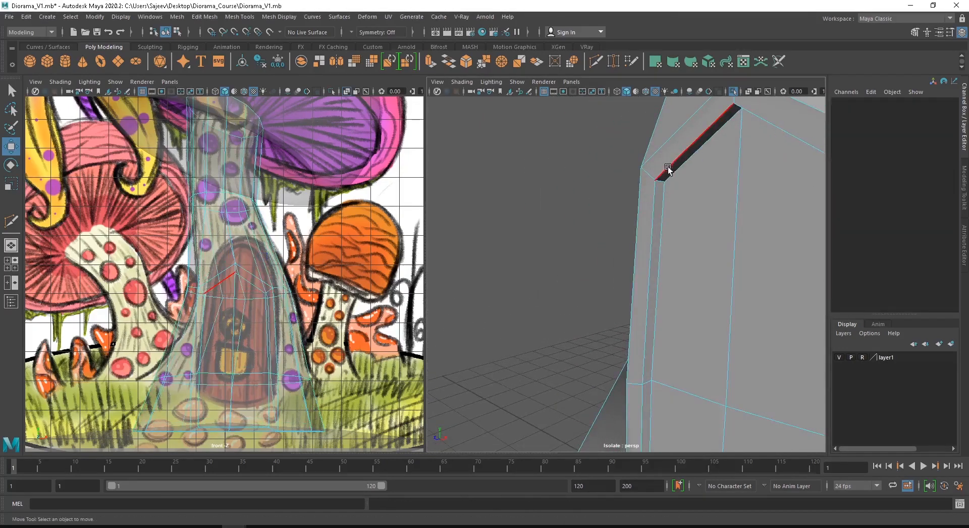
{"action": "right_click_drag", "start_coordinate": [659, 205], "coordinate": [675, 217], "text": "alt"}
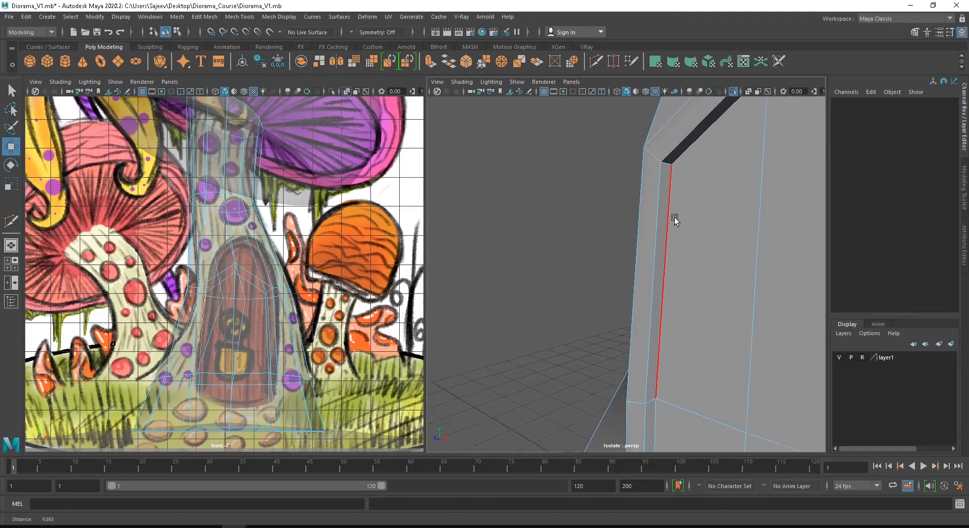
{"action": "middle_click_drag", "start_coordinate": [675, 217], "coordinate": [650, 249], "text": "alt"}
{"action": "right_click_drag", "start_coordinate": [649, 249], "coordinate": [664, 247], "text": "alt"}
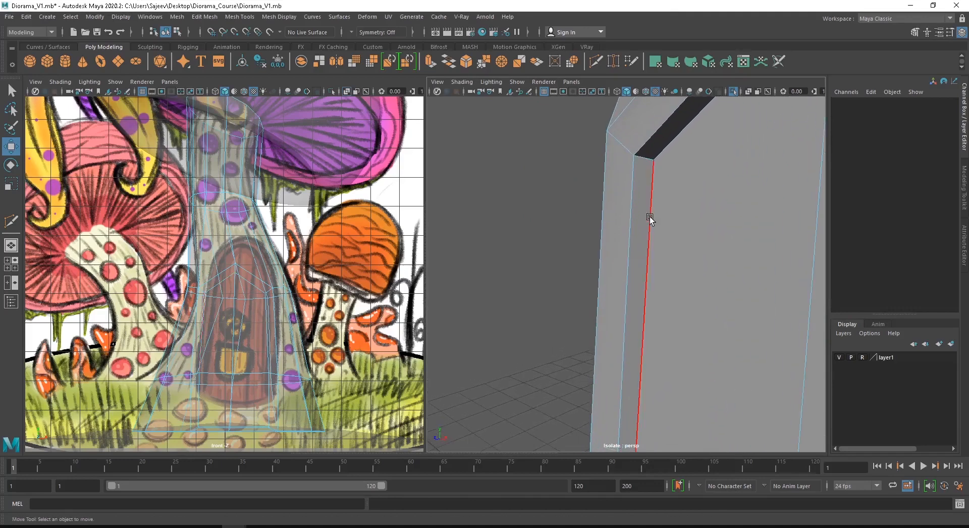
{"action": "left_click", "coordinate": [650, 216]}
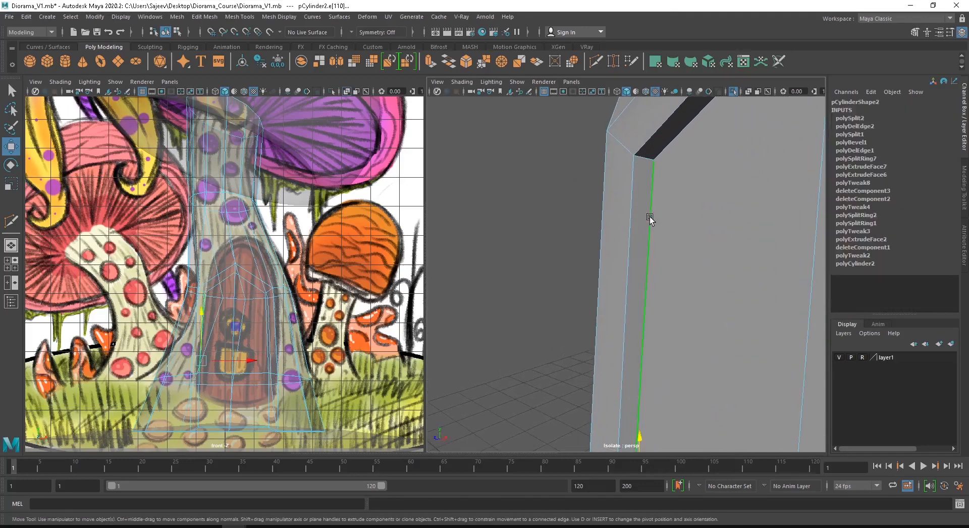
{"action": "left_click_drag", "start_coordinate": [650, 217], "coordinate": [643, 247], "text": "alt"}
{"action": "right_click_drag", "start_coordinate": [642, 246], "coordinate": [688, 345], "text": "alt"}
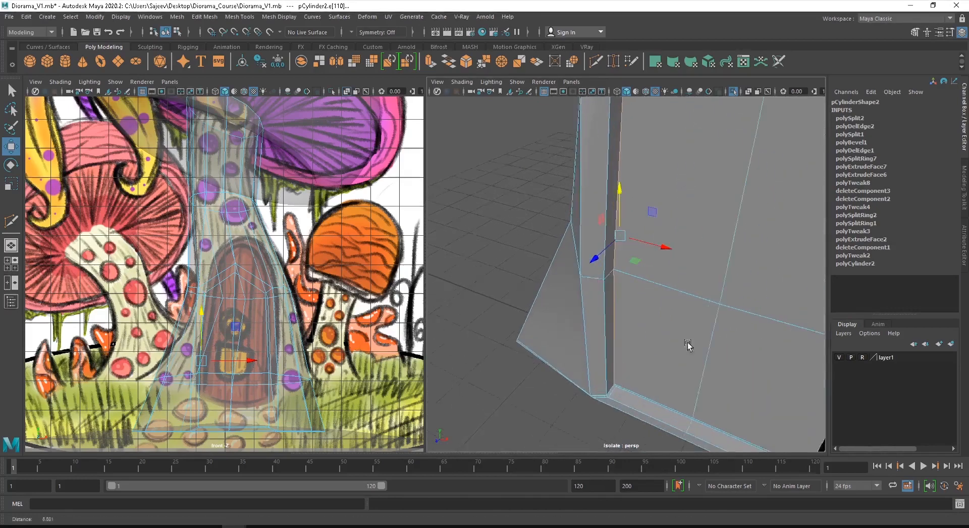
{"action": "middle_click_drag", "start_coordinate": [689, 345], "coordinate": [629, 279], "text": "alt"}
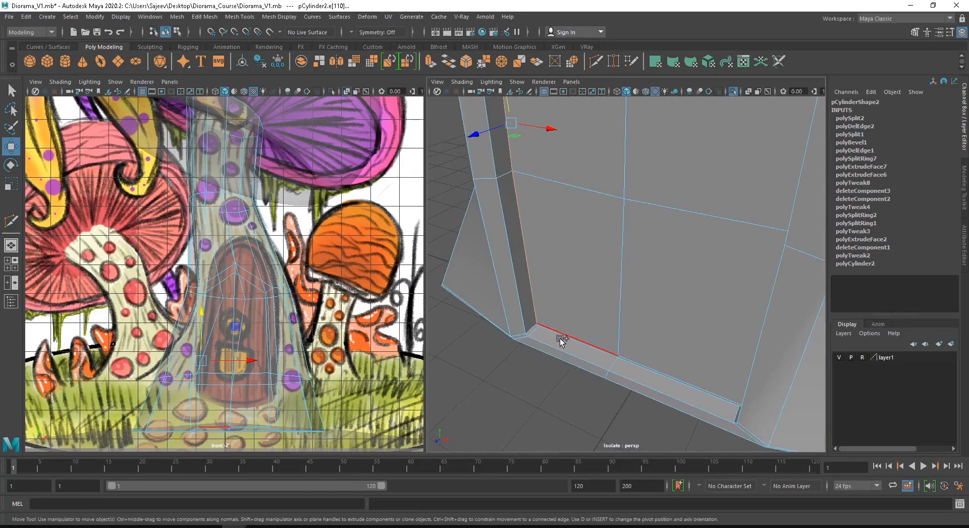
{"action": "left_click_drag", "start_coordinate": [567, 331], "coordinate": [692, 392], "text": "alt"}
{"action": "double_click", "coordinate": [589, 338], "text": "shift"}
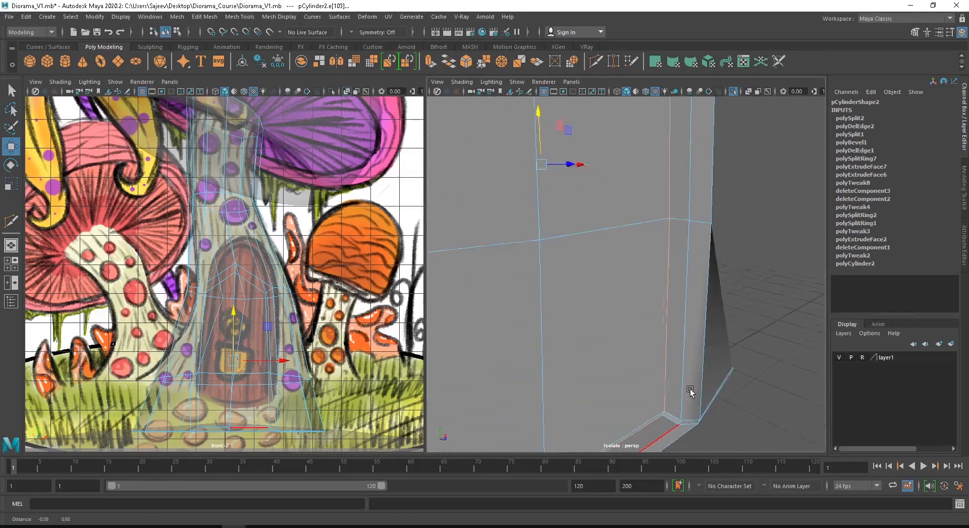
Step: Add the arch edges to the selection and bevel the recess's inner back edges all around the doorway
{"action": "right_click_drag", "start_coordinate": [692, 391], "coordinate": [655, 255], "text": "alt"}
{"action": "left_click_drag", "start_coordinate": [656, 256], "coordinate": [574, 234], "text": "alt"}
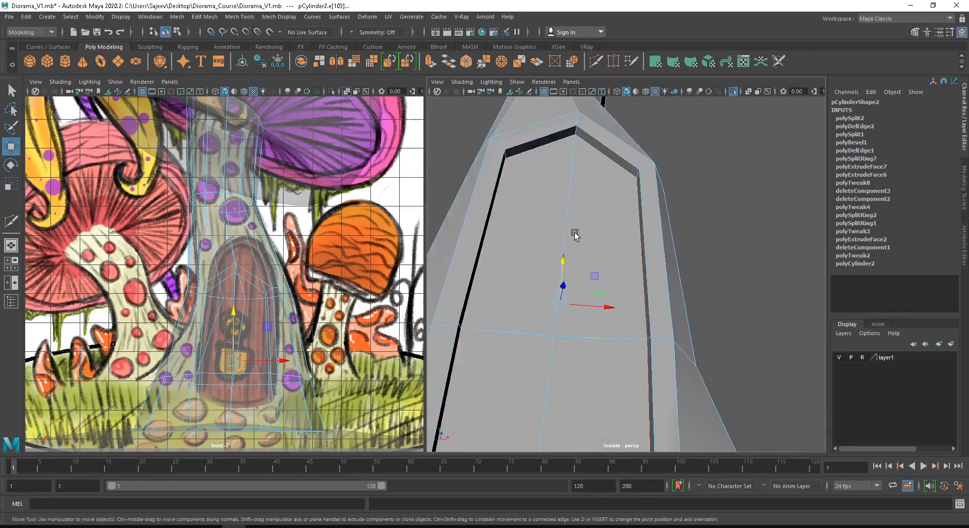
{"action": "right_click_drag", "start_coordinate": [574, 234], "coordinate": [679, 293], "text": "alt"}
{"action": "left_click_drag", "start_coordinate": [679, 293], "coordinate": [620, 286], "text": "alt"}
{"action": "left_click", "coordinate": [527, 221], "text": "shift"}
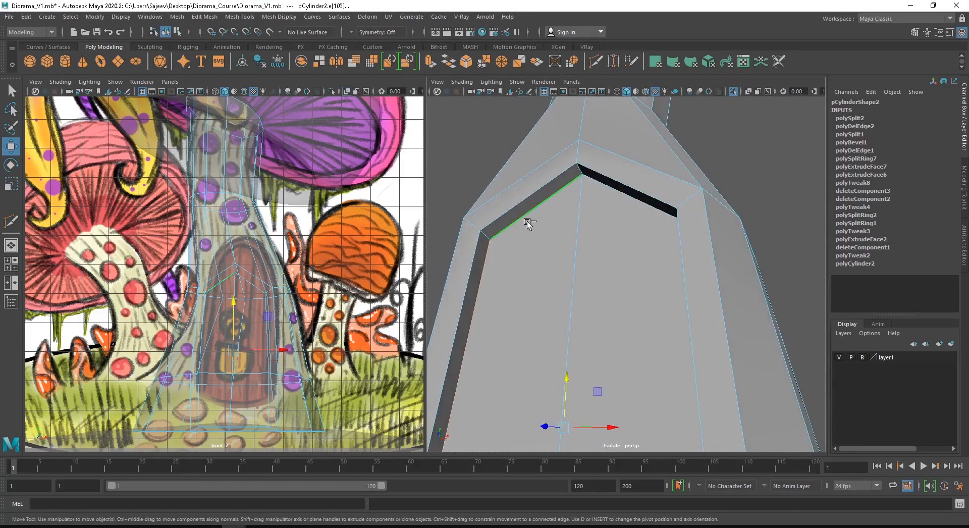
{"action": "left_click_drag", "start_coordinate": [586, 210], "coordinate": [623, 327], "text": "alt"}
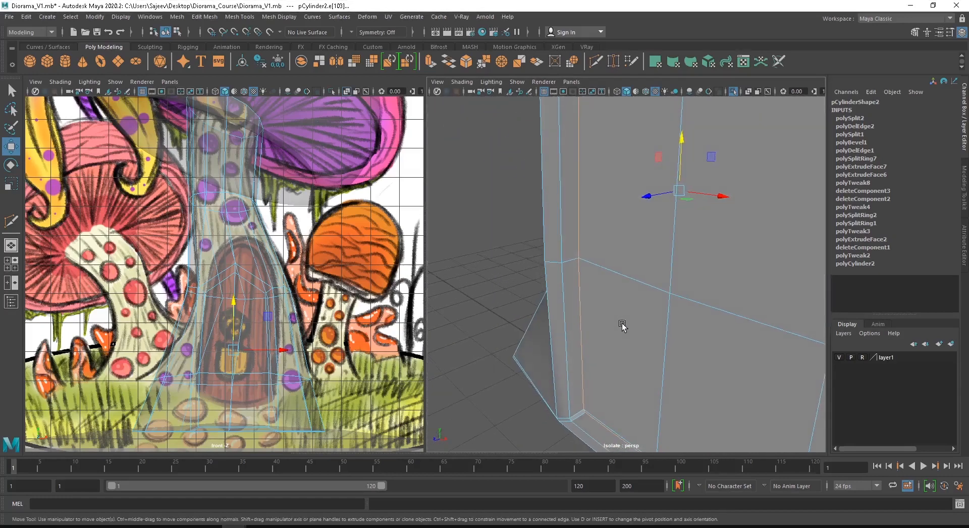
{"action": "middle_click_drag", "start_coordinate": [633, 351], "coordinate": [606, 333], "text": "alt"}
{"action": "right_click_drag", "start_coordinate": [596, 313], "coordinate": [577, 212], "text": "alt"}
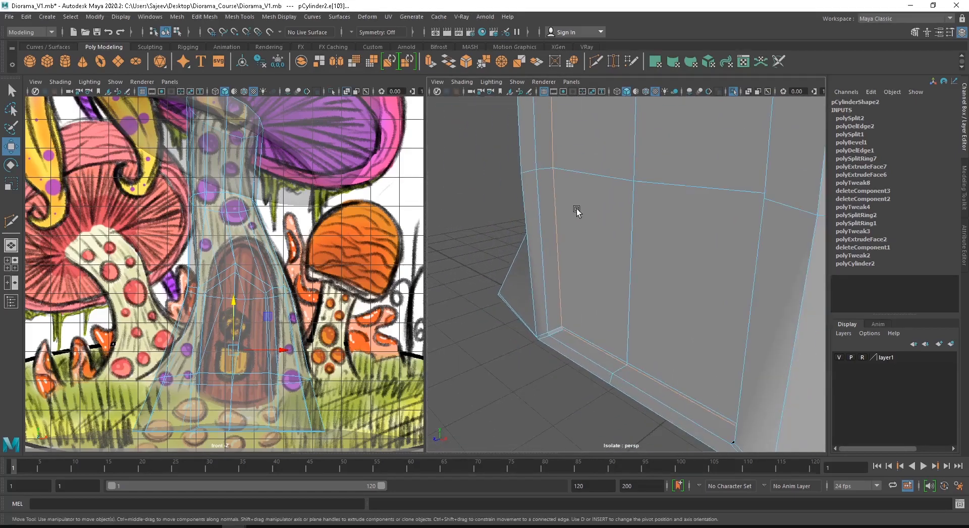
{"action": "middle_click_drag", "start_coordinate": [577, 212], "coordinate": [651, 334], "text": "alt"}
{"action": "left_click_drag", "start_coordinate": [650, 334], "coordinate": [549, 309], "text": "alt"}
{"action": "right_click", "coordinate": [535, 270], "text": "shift"}
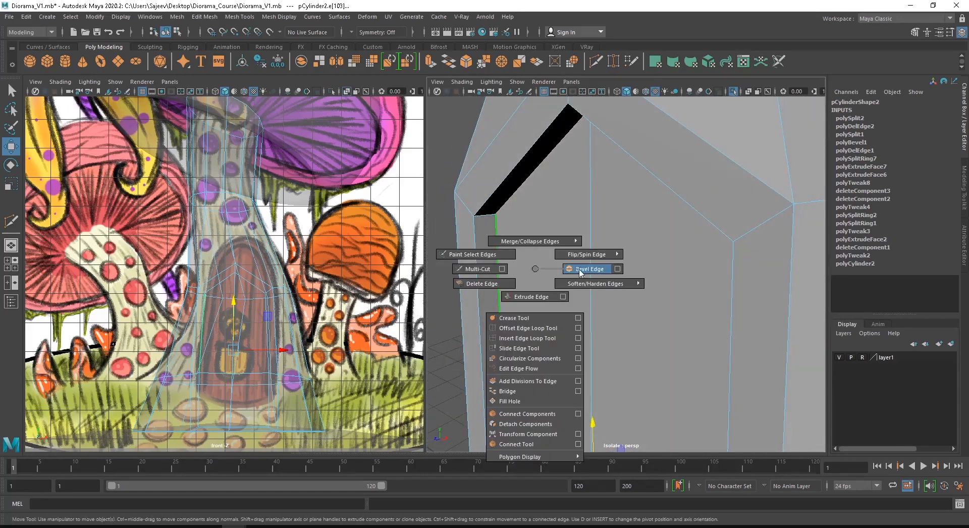
{"action": "mouse_move", "coordinate": [586, 273]}
{"action": "right_mouse_down", "text": "shift"}
{"action": "mouse_move", "coordinate": [506, 260]}
{"action": "mouse_move", "coordinate": [595, 283]}
{"action": "right_mouse_up", "text": "shift"}
Step: Narrow the bevel on the recess's back edges by setting its fraction to 0.04
{"action": "left_click_drag", "start_coordinate": [603, 283], "coordinate": [587, 211], "text": "alt"}
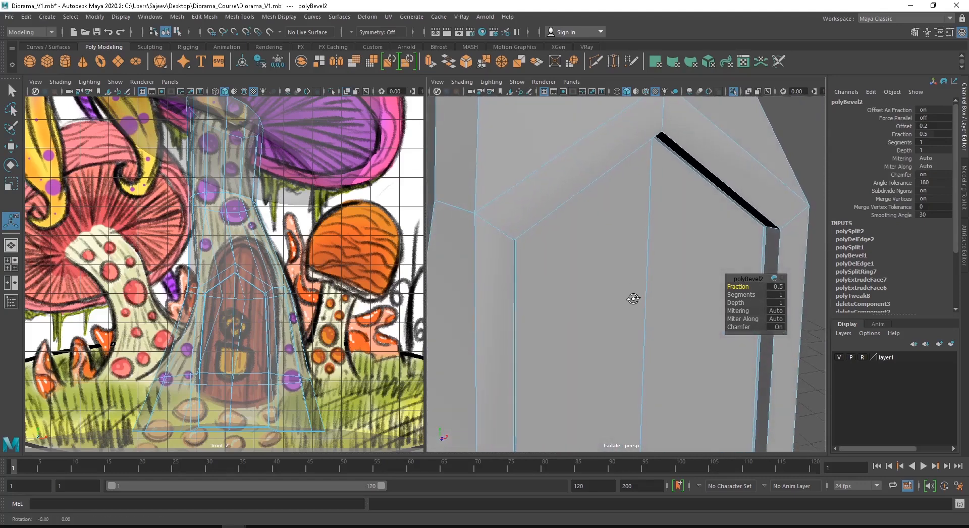
{"action": "left_click_drag", "start_coordinate": [634, 298], "coordinate": [626, 251], "text": "alt"}
{"action": "left_click_drag", "start_coordinate": [663, 405], "coordinate": [627, 329], "text": "alt"}
{"action": "right_click_drag", "start_coordinate": [640, 331], "coordinate": [623, 396], "text": "alt"}
{"action": "left_click_drag", "start_coordinate": [623, 396], "coordinate": [651, 363], "text": "alt"}
{"action": "right_click_drag", "start_coordinate": [651, 364], "coordinate": [780, 394], "text": "alt"}
{"action": "left_click_drag", "start_coordinate": [683, 363], "coordinate": [671, 352], "text": "alt"}
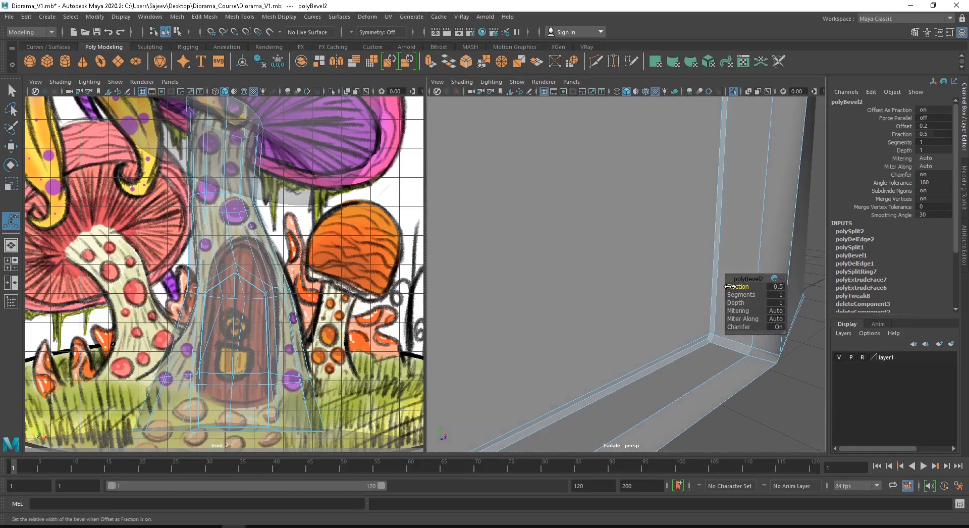
{"action": "left_click_drag", "start_coordinate": [738, 288], "coordinate": [739, 288]}
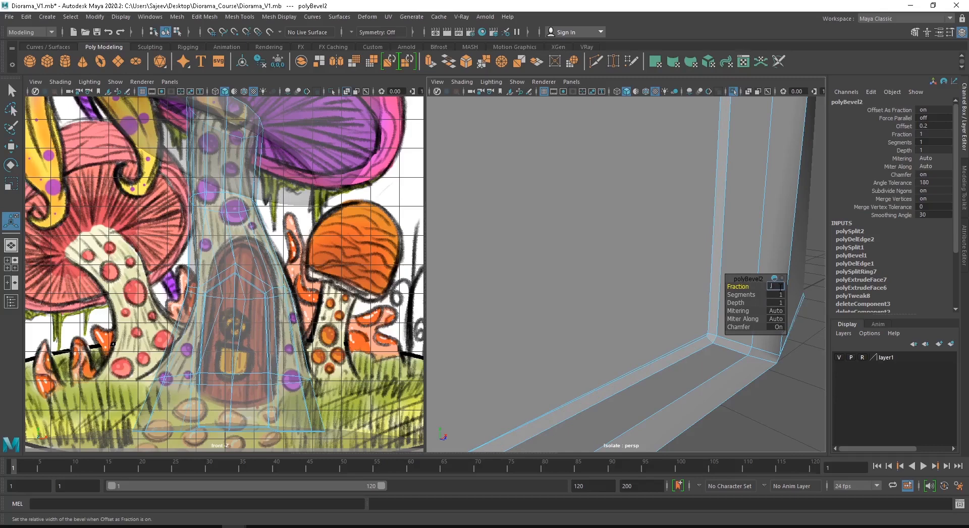
{"action": "key", "text": "Return"}
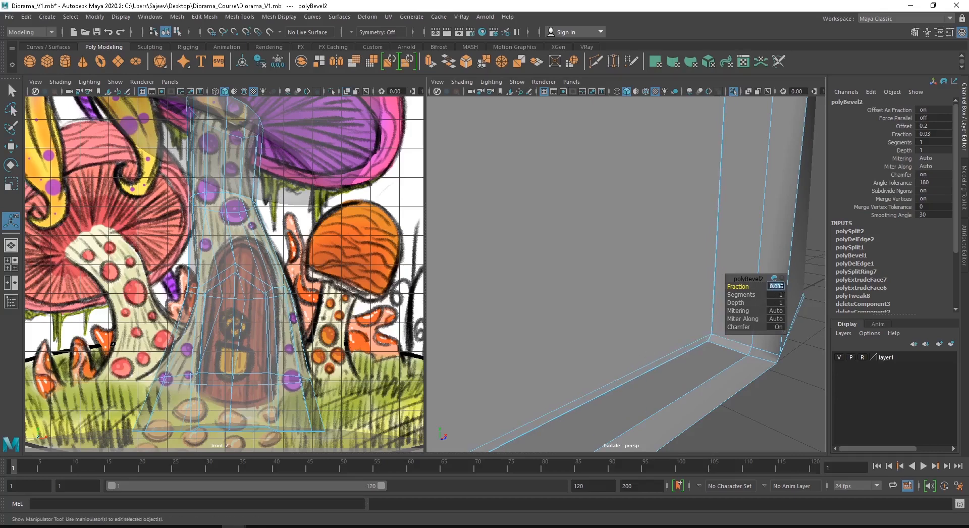
{"action": "left_click", "coordinate": [782, 286]}
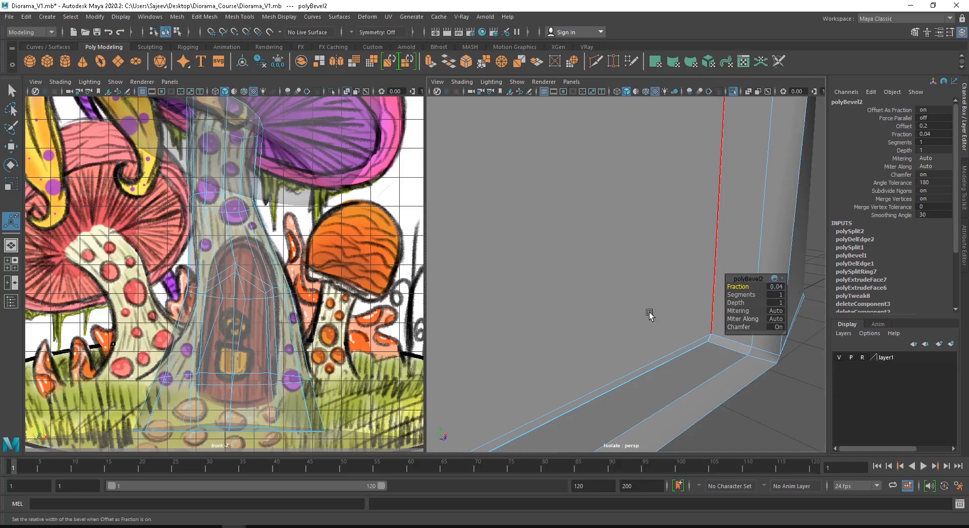
Step: Examine the bevelled back edges at the recess's lower corners and along its sides
{"action": "right_click_drag", "start_coordinate": [650, 314], "coordinate": [528, 307], "text": "alt"}
{"action": "left_click_drag", "start_coordinate": [528, 308], "coordinate": [578, 259], "text": "alt"}
{"action": "middle_click_drag", "start_coordinate": [577, 260], "coordinate": [548, 306], "text": "alt"}
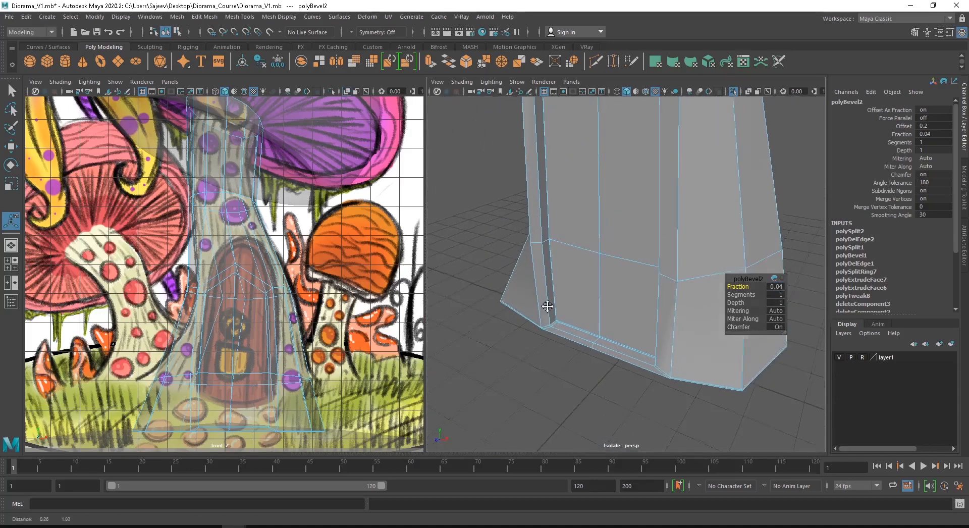
{"action": "right_click_drag", "start_coordinate": [548, 306], "coordinate": [614, 328], "text": "alt"}
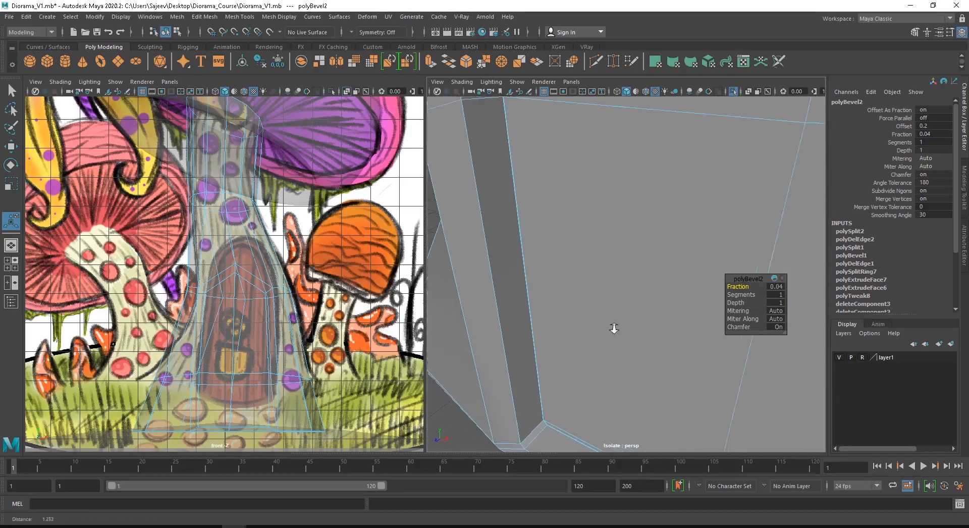
{"action": "middle_click_drag", "start_coordinate": [614, 329], "coordinate": [517, 338], "text": "alt"}
{"action": "right_click_drag", "start_coordinate": [517, 337], "coordinate": [528, 339], "text": "alt"}
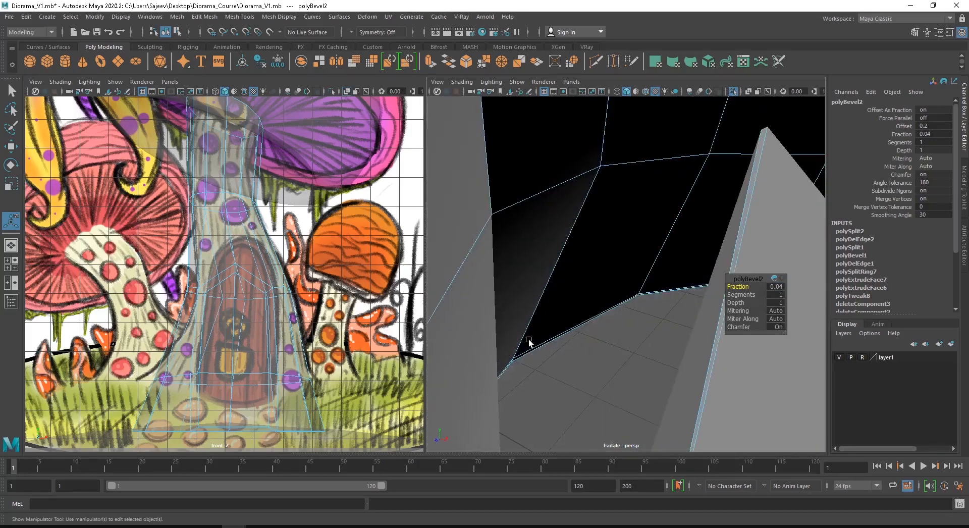
{"action": "left_click_drag", "start_coordinate": [529, 342], "coordinate": [673, 247], "text": "alt"}
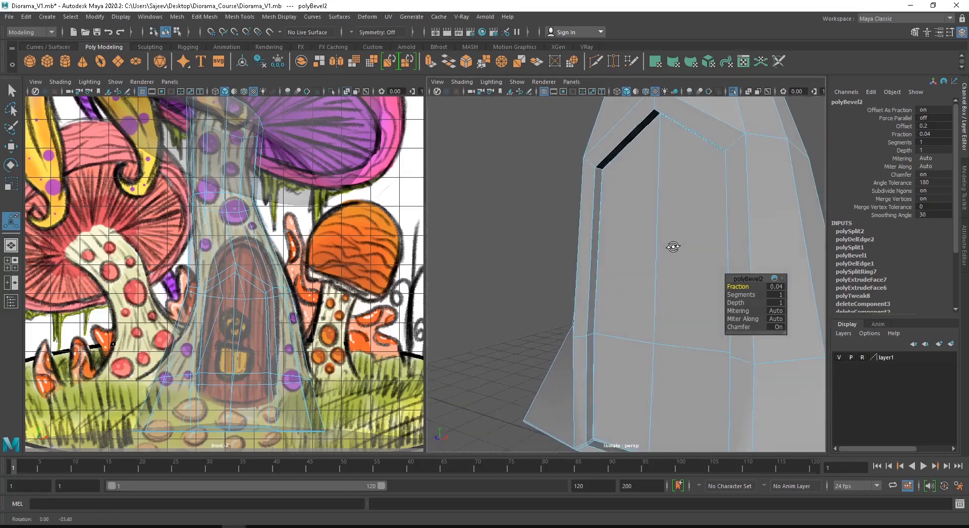
Step: Return to object mode and check the doorway with the stalk in smooth preview
{"action": "right_click_drag", "start_coordinate": [627, 156], "coordinate": [687, 140]}
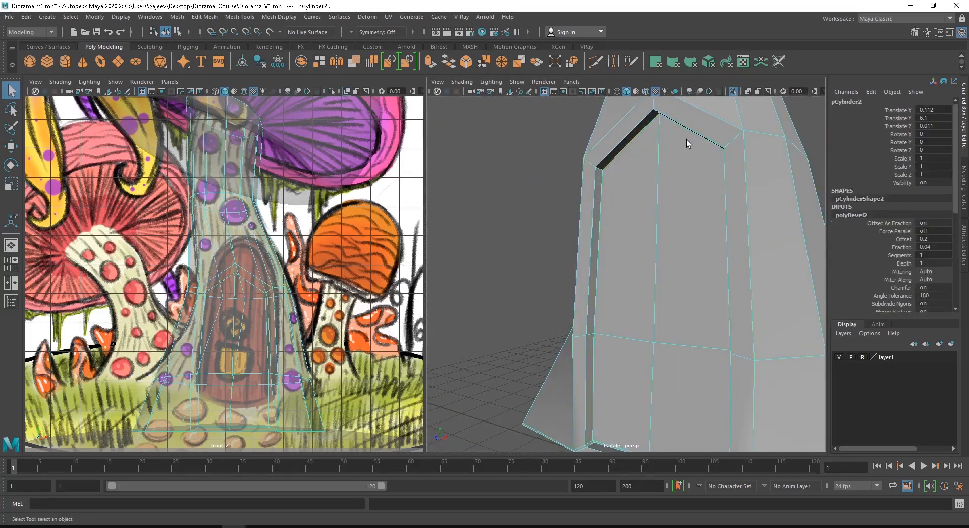
{"action": "key", "text": "3"}
{"action": "left_click", "coordinate": [492, 226]}
{"action": "left_click_drag", "start_coordinate": [667, 229], "coordinate": [586, 241], "text": "alt"}
{"action": "left_click_drag", "start_coordinate": [589, 299], "coordinate": [658, 229], "text": "alt"}
{"action": "left_click", "coordinate": [647, 227]}
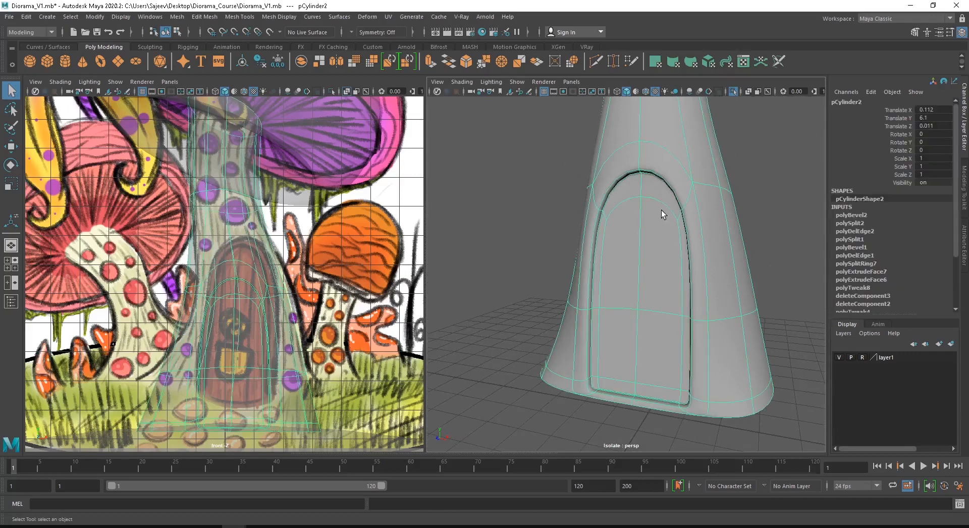
Step: Show the stalk unsmoothed and bevel the front rim edge loop of the doorway recess with a fraction of 0.3
{"action": "key", "text": "1"}
{"action": "right_click_drag", "start_coordinate": [589, 173], "coordinate": [660, 266], "text": "alt"}
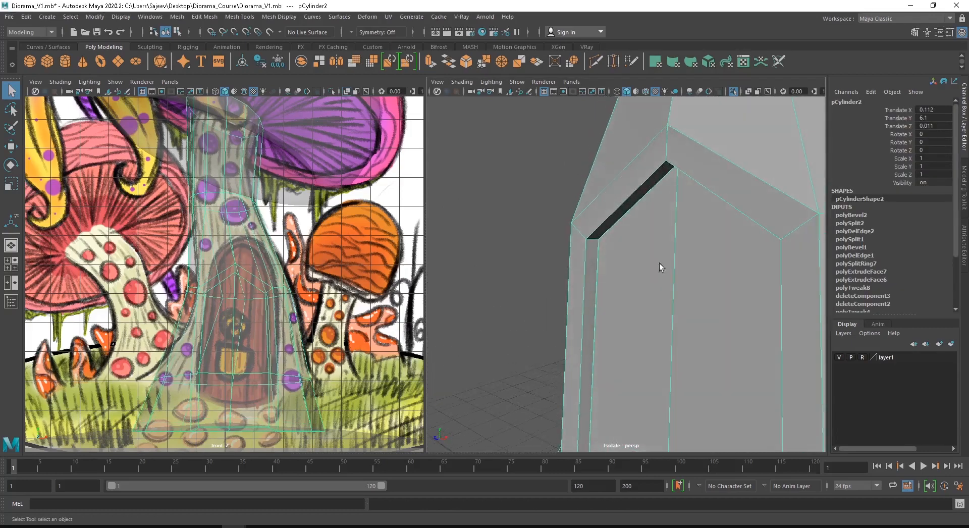
{"action": "right_click_drag", "start_coordinate": [638, 211], "coordinate": [635, 178]}
{"action": "left_click_drag", "start_coordinate": [607, 190], "coordinate": [596, 210], "text": "alt"}
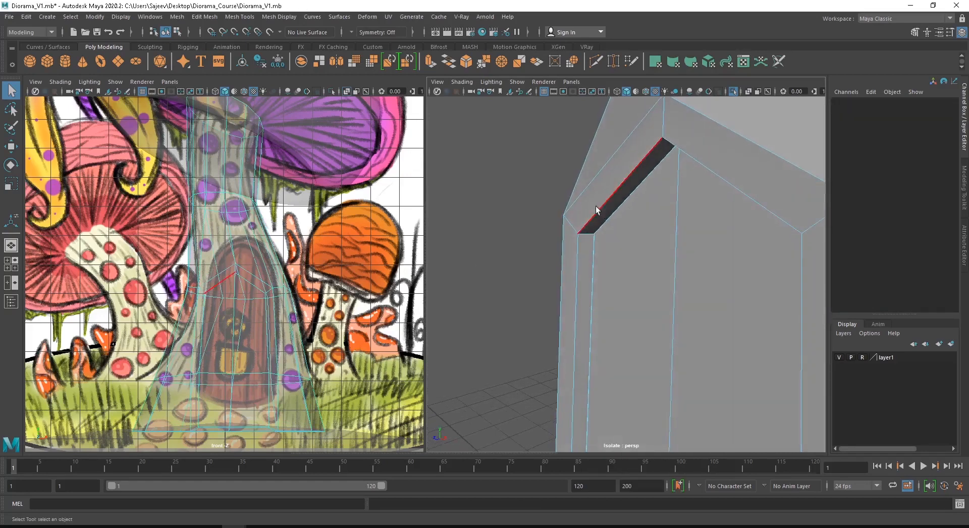
{"action": "left_click", "coordinate": [597, 221]}
{"action": "left_click_drag", "start_coordinate": [621, 241], "coordinate": [614, 284], "text": "alt"}
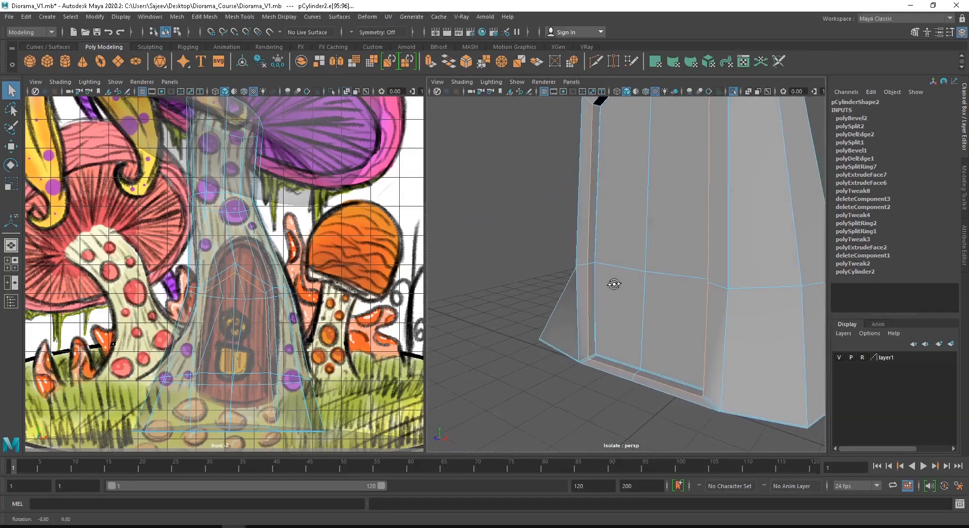
{"action": "left_click_drag", "start_coordinate": [681, 283], "coordinate": [640, 304], "text": "alt"}
{"action": "right_click", "coordinate": [590, 254], "text": "shift"}
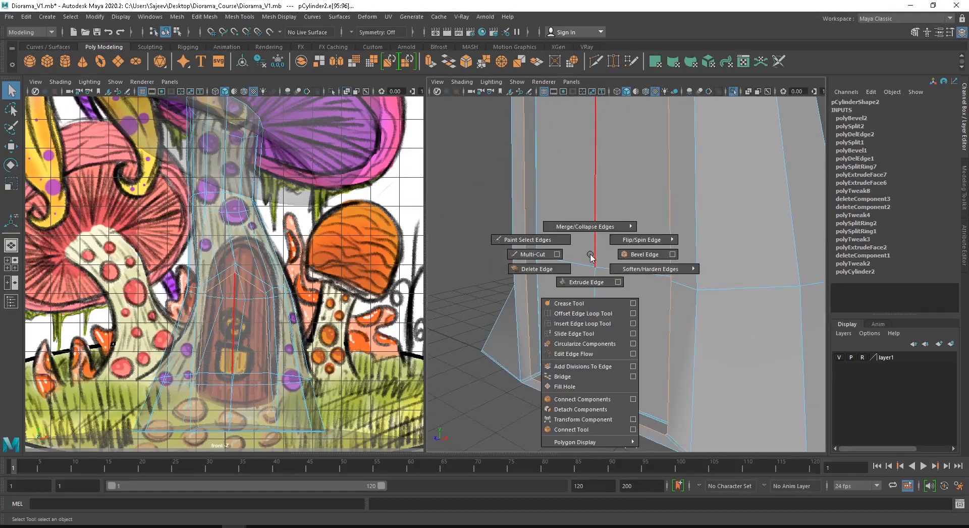
{"action": "left_click", "coordinate": [643, 255]}
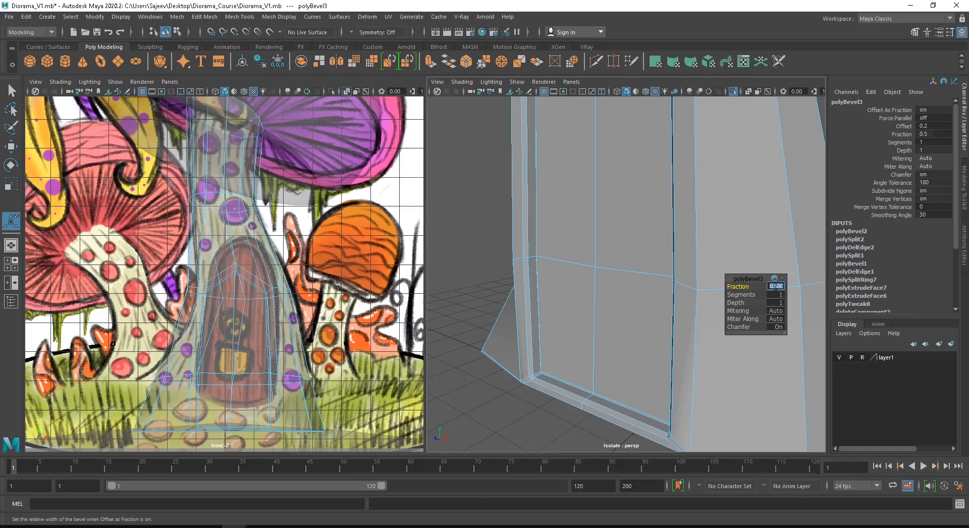
{"action": "type", "text": "3"}
{"action": "key", "text": "Return"}
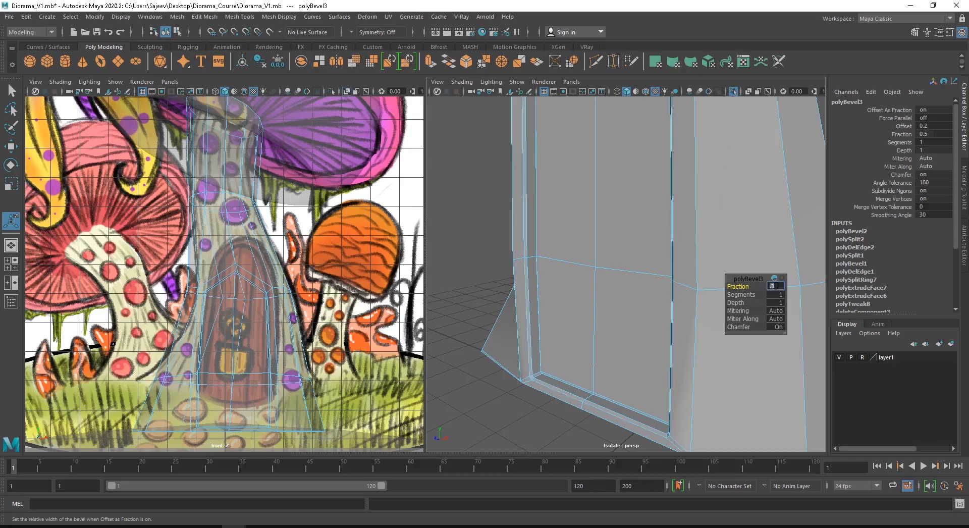
Step: Return to object mode, show the stalk in smooth preview, and inspect the doorway's sharpened rim from several angles
{"action": "right_click_drag", "start_coordinate": [563, 159], "coordinate": [641, 126]}
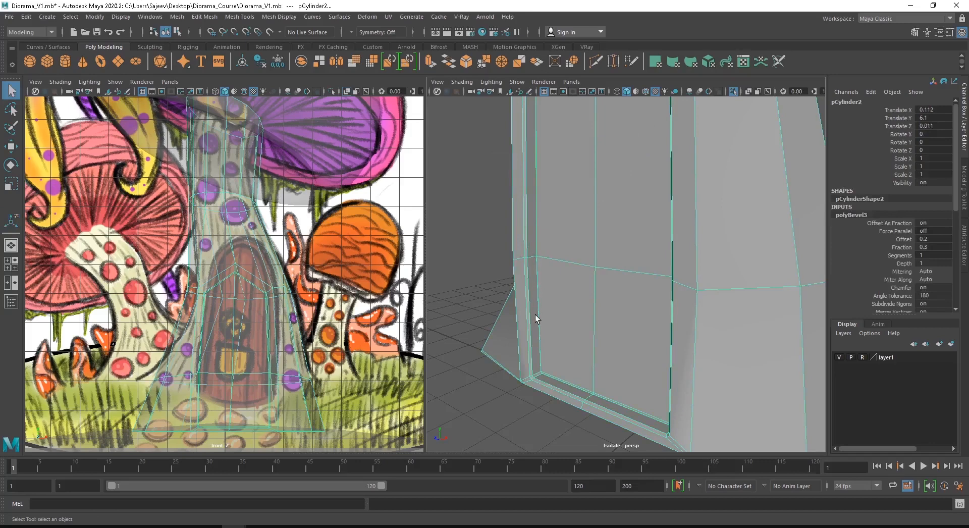
{"action": "key", "text": "3"}
{"action": "left_click", "coordinate": [499, 295]}
{"action": "right_click_drag", "start_coordinate": [541, 280], "coordinate": [502, 273], "text": "alt"}
{"action": "left_click_drag", "start_coordinate": [501, 274], "coordinate": [541, 278], "text": "alt"}
{"action": "right_click_drag", "start_coordinate": [541, 278], "coordinate": [504, 287], "text": "alt"}
{"action": "middle_click_drag", "start_coordinate": [579, 281], "coordinate": [578, 324], "text": "alt"}
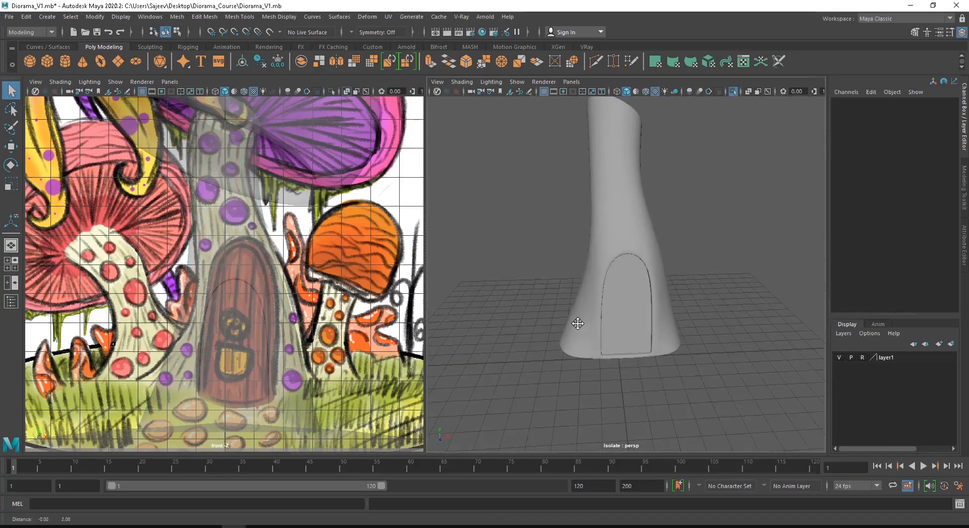
{"action": "mouse_move", "coordinate": [666, 324]}
{"action": "left_mouse_down", "text": "alt"}
{"action": "mouse_move", "coordinate": [576, 318]}
{"action": "mouse_move", "coordinate": [666, 305]}
{"action": "left_mouse_up", "text": "alt"}
{"action": "right_click_drag", "start_coordinate": [606, 314], "coordinate": [631, 315], "text": "alt"}
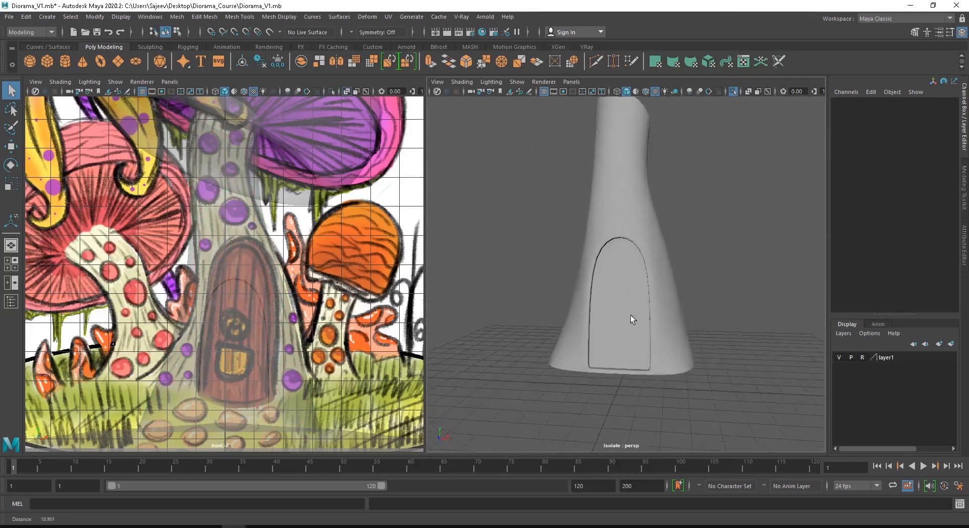
{"action": "left_click_drag", "start_coordinate": [631, 315], "coordinate": [645, 335], "text": "alt"}
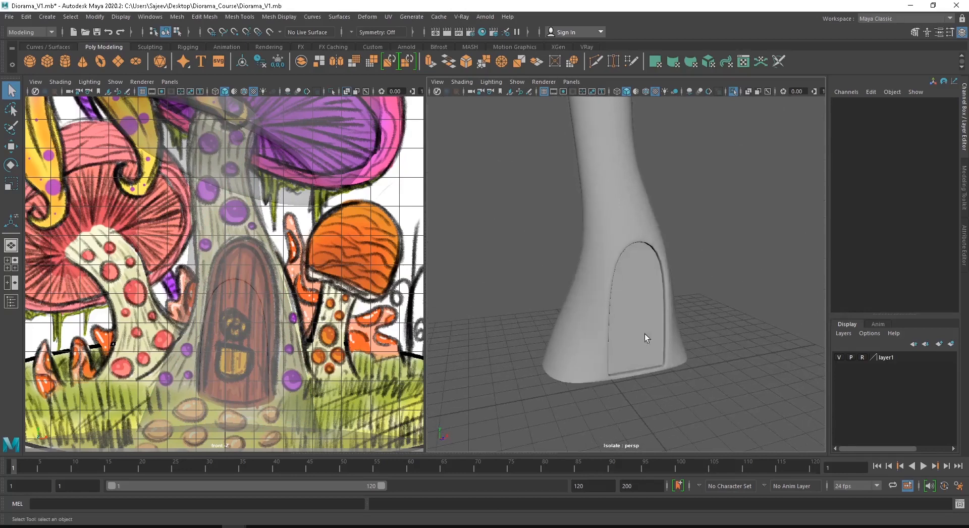
Step: Turn off isolation of the stalk to show the whole scene around the doorway
{"action": "left_click", "coordinate": [733, 92]}
{"action": "left_click_drag", "start_coordinate": [725, 287], "coordinate": [656, 265], "text": "alt"}
{"action": "scroll", "coordinate": [657, 265], "scroll_direction": "up", "scroll_amount": 5}
Step: Try raising the stalk by about 0.19 units above the ground
{"action": "left_click", "coordinate": [636, 212]}
{"action": "key", "text": "w"}
{"action": "left_click_drag", "start_coordinate": [618, 146], "coordinate": [617, 148]}
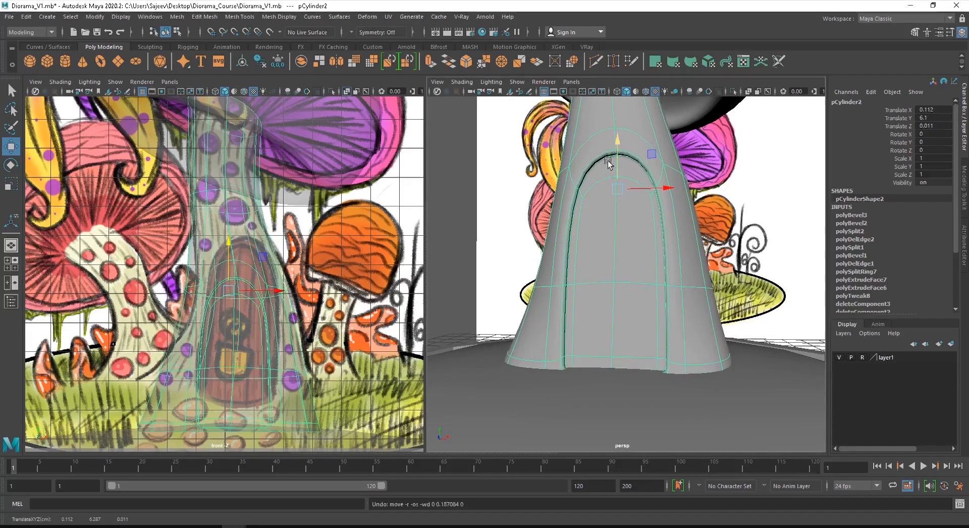
{"action": "left_click_drag", "start_coordinate": [584, 342], "coordinate": [522, 319], "text": "alt"}
{"action": "middle_click_drag", "start_coordinate": [564, 277], "coordinate": [559, 334], "text": "alt"}
{"action": "scroll", "coordinate": [556, 279], "scroll_direction": "down", "scroll_amount": 2}
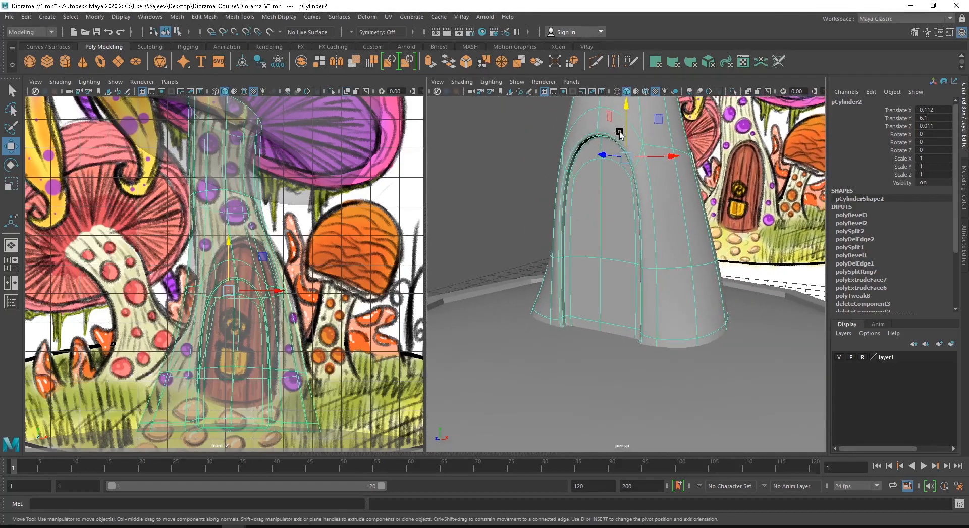
Step: Show the stalk unsmoothed and raise it to a Translate Y of 6.375, checking its base against the ground
{"action": "left_click_drag", "start_coordinate": [625, 129], "coordinate": [624, 120]}
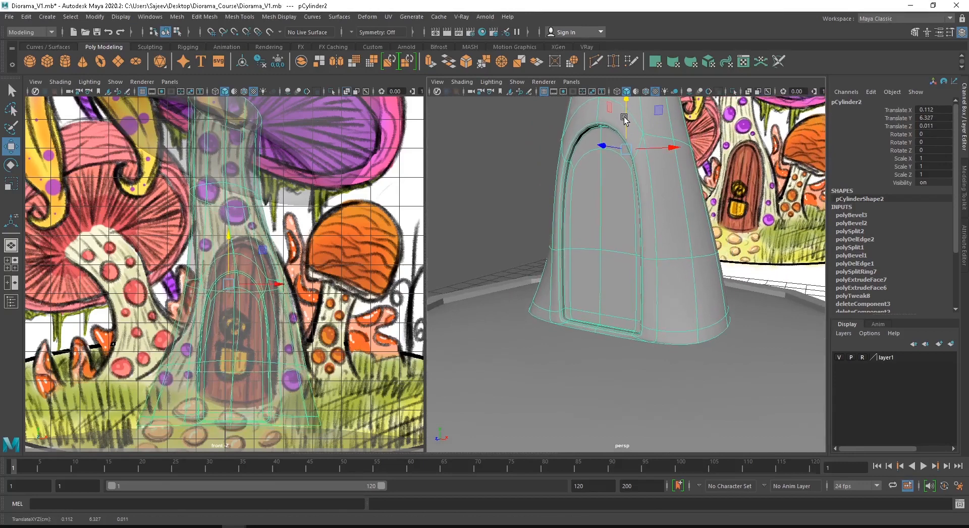
{"action": "key", "text": "1"}
{"action": "right_click_drag", "start_coordinate": [537, 256], "coordinate": [596, 275], "text": "alt"}
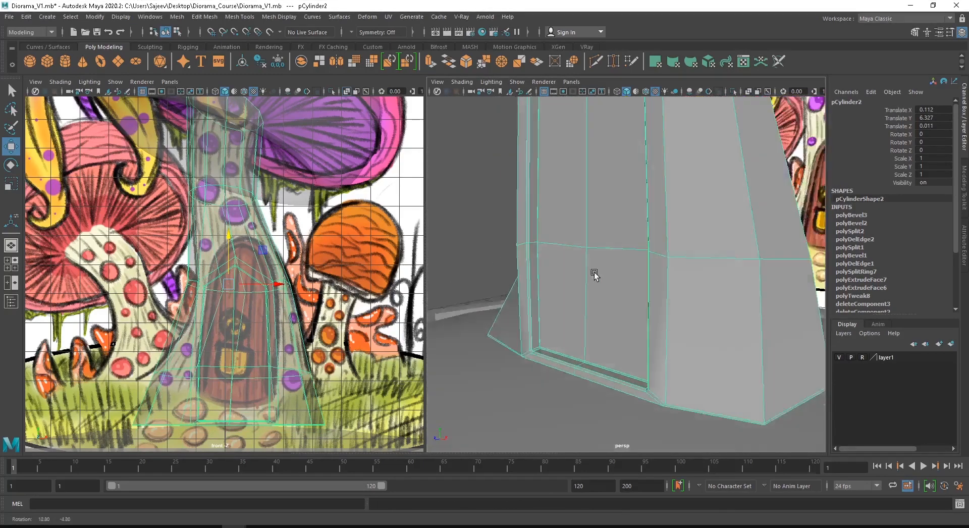
{"action": "left_click_drag", "start_coordinate": [595, 274], "coordinate": [614, 240], "text": "alt"}
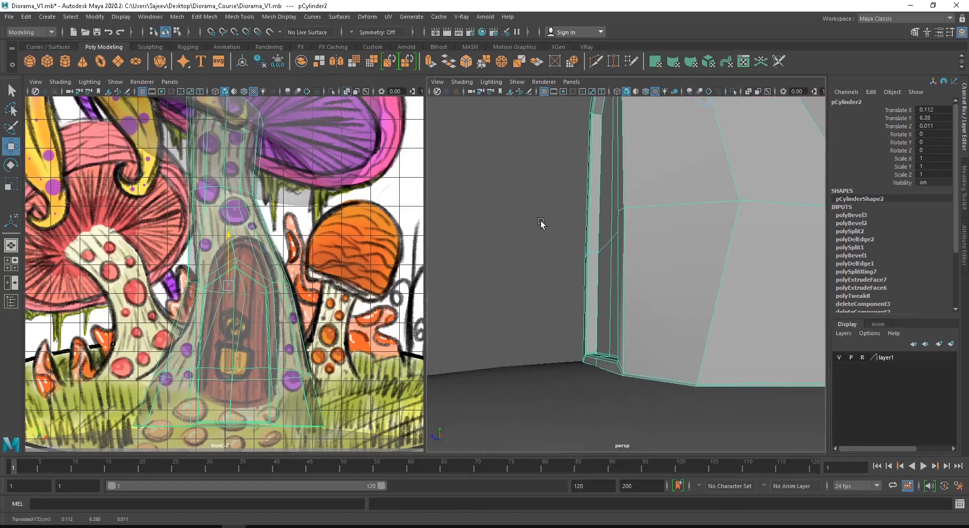
{"action": "left_click_drag", "start_coordinate": [535, 301], "coordinate": [494, 288], "text": "alt"}
{"action": "middle_click_drag", "start_coordinate": [456, 260], "coordinate": [457, 256]}
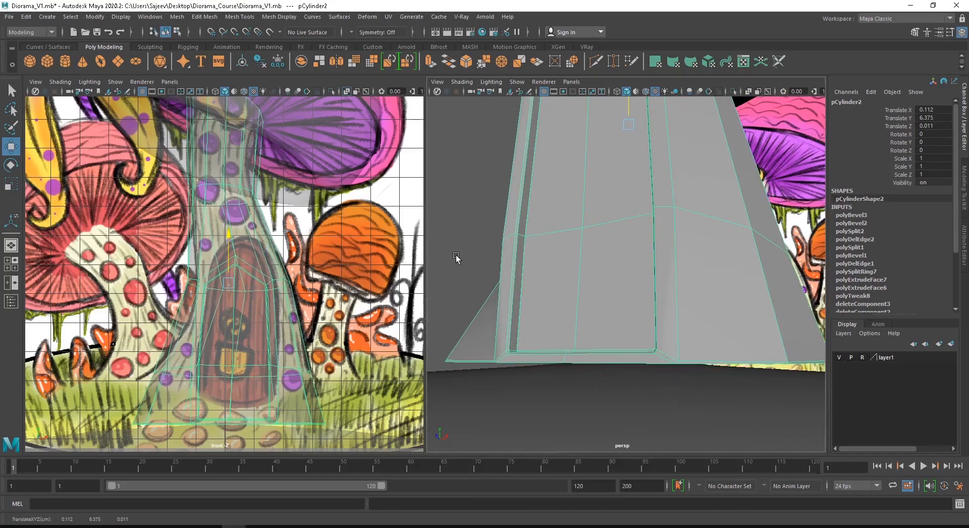
Step: Select the edge loop around the stalk's open bottom, extrude it, and move the new edges slightly down into the ground
{"action": "left_click_drag", "start_coordinate": [456, 265], "coordinate": [554, 292], "text": "alt"}
{"action": "middle_click_drag", "start_coordinate": [554, 292], "coordinate": [563, 264], "text": "alt"}
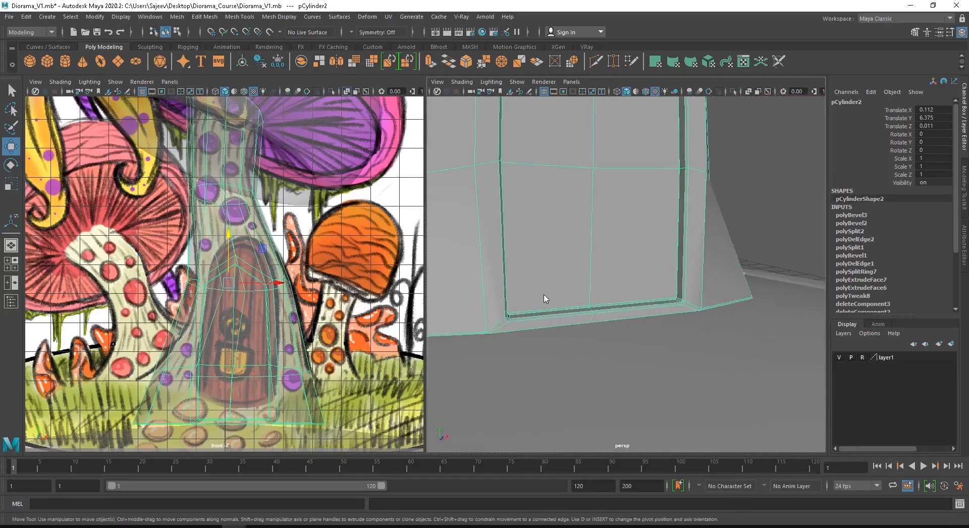
{"action": "right_click_drag", "start_coordinate": [544, 298], "coordinate": [544, 225]}
{"action": "double_click", "coordinate": [524, 326]}
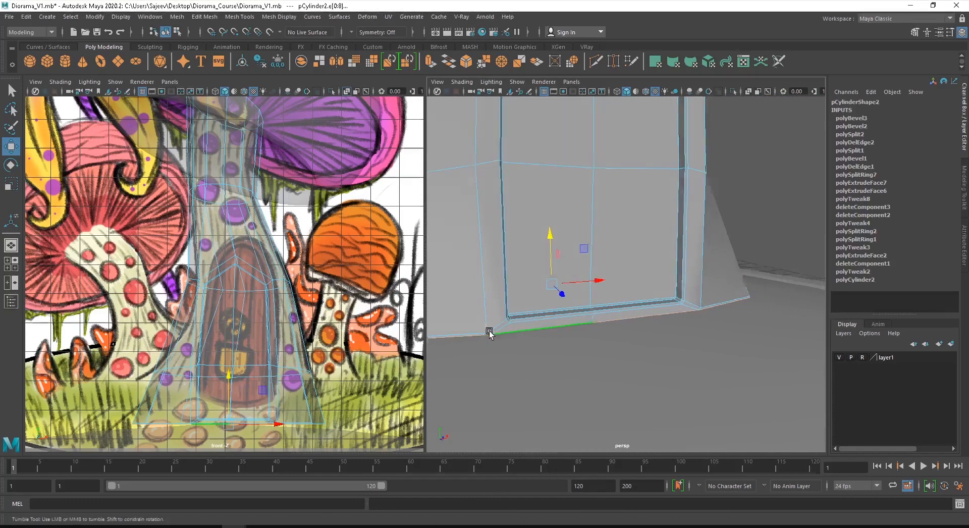
{"action": "left_click_drag", "start_coordinate": [490, 334], "coordinate": [746, 232], "text": "alt"}
{"action": "right_click_drag", "start_coordinate": [747, 232], "coordinate": [732, 255], "text": "shift"}
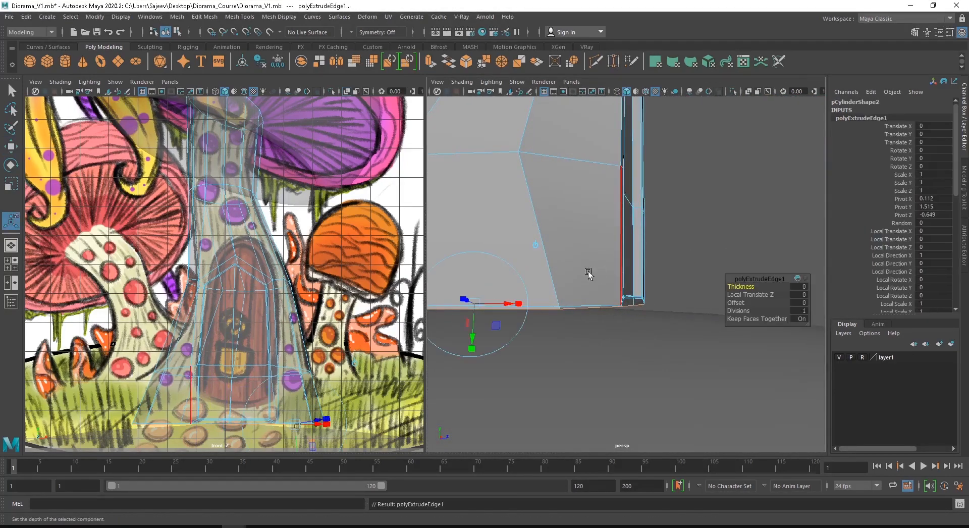
{"action": "key", "text": "w"}
{"action": "left_click_drag", "start_coordinate": [493, 257], "coordinate": [489, 282]}
{"action": "scroll", "coordinate": [532, 275], "scroll_direction": "down", "scroll_amount": 3}
{"action": "left_click_drag", "start_coordinate": [604, 287], "coordinate": [520, 298], "text": "alt"}
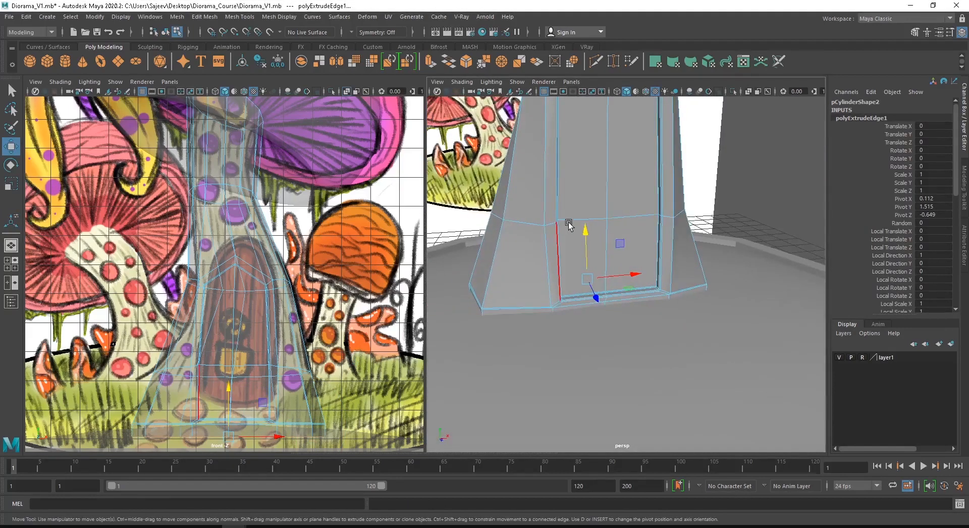
Step: Return the stalk to object mode, show it in smooth preview, and check the base around the doorway
{"action": "right_click_drag", "start_coordinate": [567, 222], "coordinate": [663, 181]}
{"action": "key", "text": "3"}
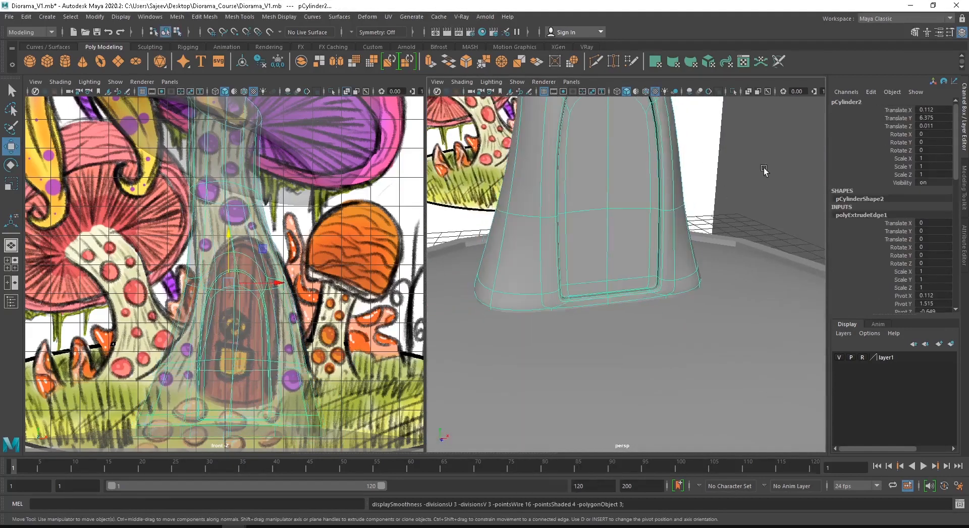
{"action": "left_click", "coordinate": [765, 168]}
{"action": "left_click_drag", "start_coordinate": [730, 244], "coordinate": [596, 261], "text": "alt"}
Step: Select the stalk and lower it to a Translate Y of 6.277 so the doorway sits closer to the ground
{"action": "left_click", "coordinate": [613, 206]}
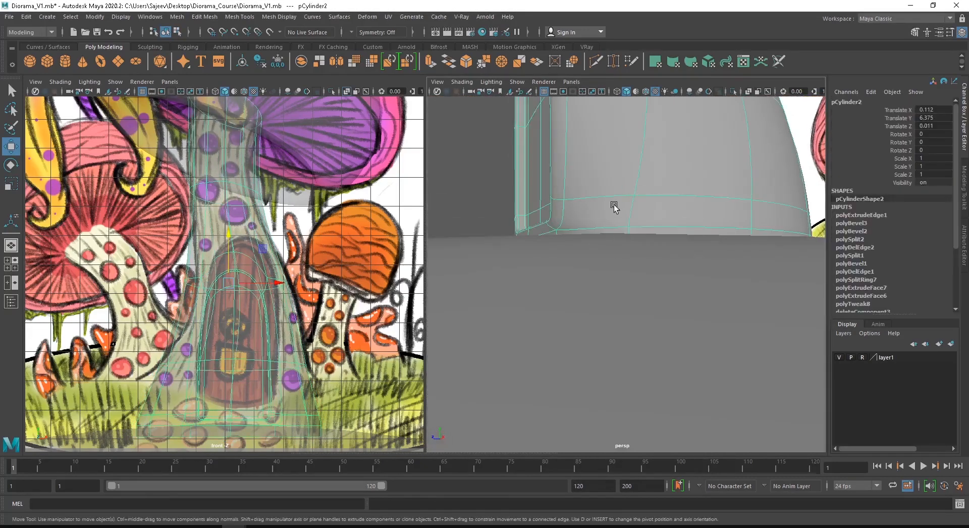
{"action": "mouse_move", "coordinate": [612, 206]}
{"action": "left_mouse_down", "text": "alt"}
{"action": "mouse_move", "coordinate": [628, 210]}
{"action": "mouse_move", "coordinate": [604, 212]}
{"action": "mouse_move", "coordinate": [612, 195]}
{"action": "mouse_move", "coordinate": [604, 212]}
{"action": "mouse_move", "coordinate": [677, 218]}
{"action": "mouse_move", "coordinate": [597, 221]}
{"action": "mouse_move", "coordinate": [690, 227]}
{"action": "mouse_move", "coordinate": [581, 212]}
{"action": "mouse_move", "coordinate": [640, 240]}
{"action": "mouse_move", "coordinate": [618, 221]}
{"action": "left_mouse_up", "text": "alt"}
{"action": "middle_click_drag", "start_coordinate": [629, 169], "coordinate": [632, 323], "text": "alt"}
{"action": "left_click_drag", "start_coordinate": [637, 125], "coordinate": [695, 164]}
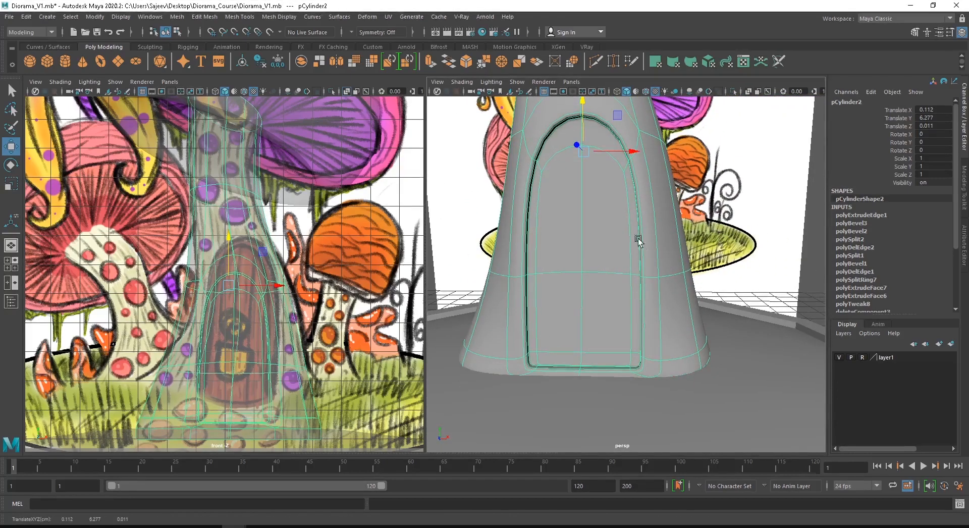
{"action": "left_click_drag", "start_coordinate": [638, 239], "coordinate": [569, 283], "text": "alt"}
{"action": "scroll", "coordinate": [584, 309], "scroll_direction": "down", "scroll_amount": 5}
{"action": "scroll", "coordinate": [639, 301], "scroll_direction": "up", "scroll_amount": 5}
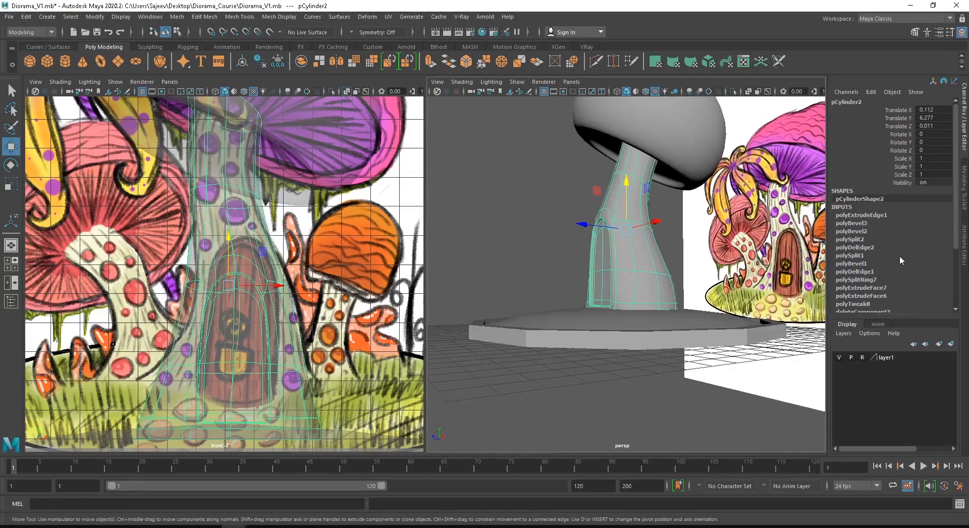
Step: Select the mushroom cap and shift it slightly down its tilted axis to Translate 0.846, 13.945, -1.882
{"action": "left_click", "coordinate": [901, 257]}
{"action": "left_click", "coordinate": [579, 177]}
{"action": "left_click_drag", "start_coordinate": [616, 225], "coordinate": [654, 201], "text": "alt"}
{"action": "left_click", "coordinate": [656, 233]}
{"action": "left_click_drag", "start_coordinate": [659, 159], "coordinate": [660, 164]}
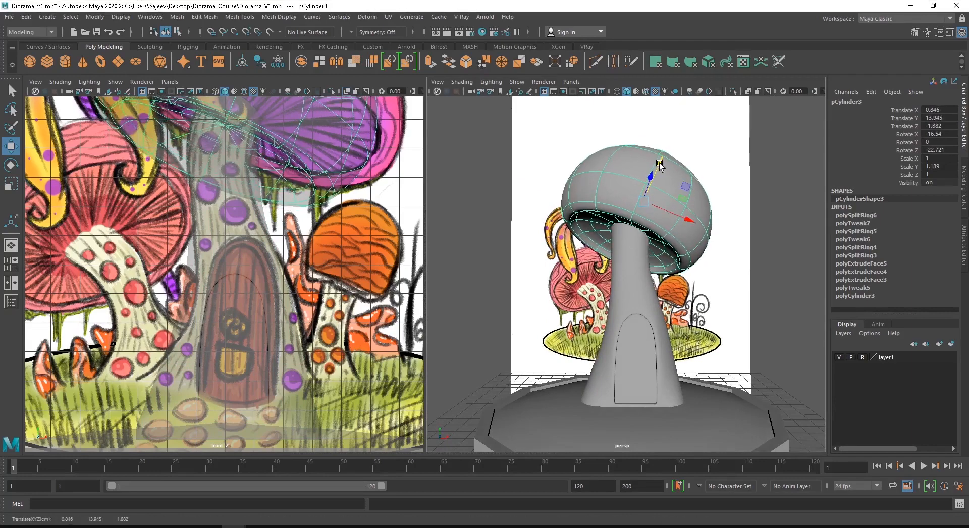
Step: Examine the whole mushroom and base from several angles and compare the cap and stalk with the front reference drawing
{"action": "left_click_drag", "start_coordinate": [642, 242], "coordinate": [575, 265], "text": "alt"}
{"action": "right_click_drag", "start_coordinate": [265, 244], "coordinate": [202, 223], "text": "alt"}
{"action": "middle_click_drag", "start_coordinate": [202, 223], "coordinate": [198, 255], "text": "alt"}
{"action": "left_click_drag", "start_coordinate": [666, 246], "coordinate": [737, 255], "text": "alt"}
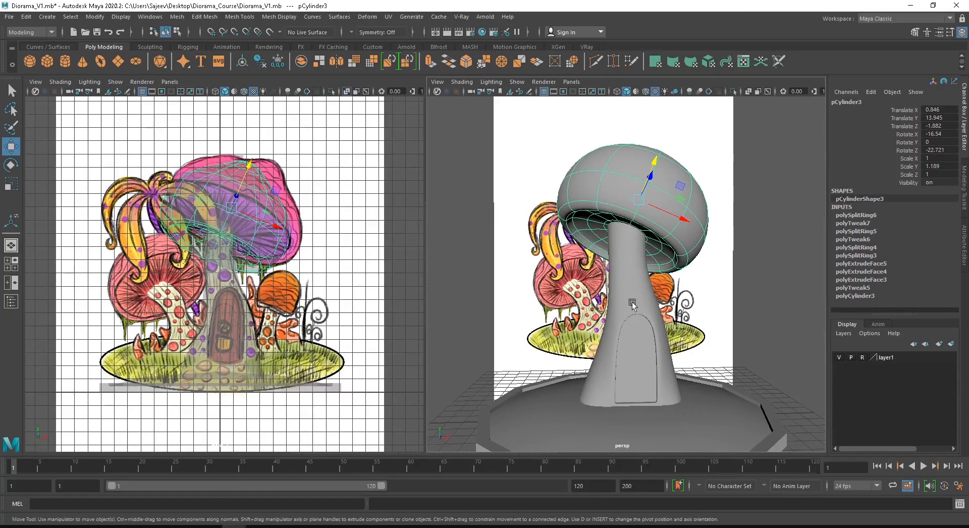
{"action": "mouse_move", "coordinate": [624, 319]}
{"action": "left_mouse_down", "text": "alt"}
{"action": "mouse_move", "coordinate": [577, 333]}
{"action": "mouse_move", "coordinate": [610, 314]}
{"action": "mouse_move", "coordinate": [548, 308]}
{"action": "mouse_move", "coordinate": [862, 306]}
{"action": "mouse_move", "coordinate": [747, 323]}
{"action": "mouse_move", "coordinate": [673, 363]}
{"action": "mouse_move", "coordinate": [693, 307]}
{"action": "mouse_move", "coordinate": [616, 316]}
{"action": "left_mouse_up", "text": "alt"}
{"action": "middle_click_drag", "start_coordinate": [656, 384], "coordinate": [575, 345], "text": "alt"}
{"action": "scroll", "coordinate": [568, 344], "scroll_direction": "down", "scroll_amount": 5}
{"action": "left_click_drag", "start_coordinate": [608, 341], "coordinate": [703, 342], "text": "alt"}
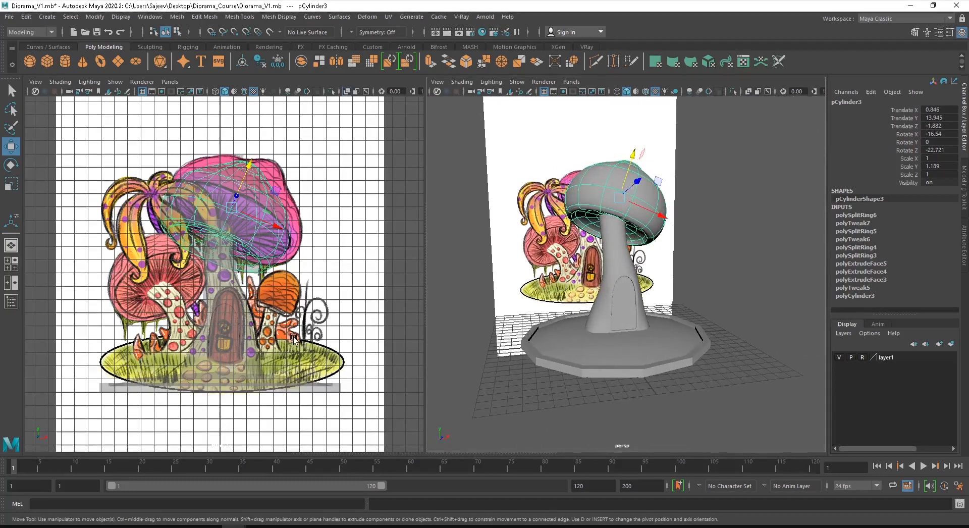